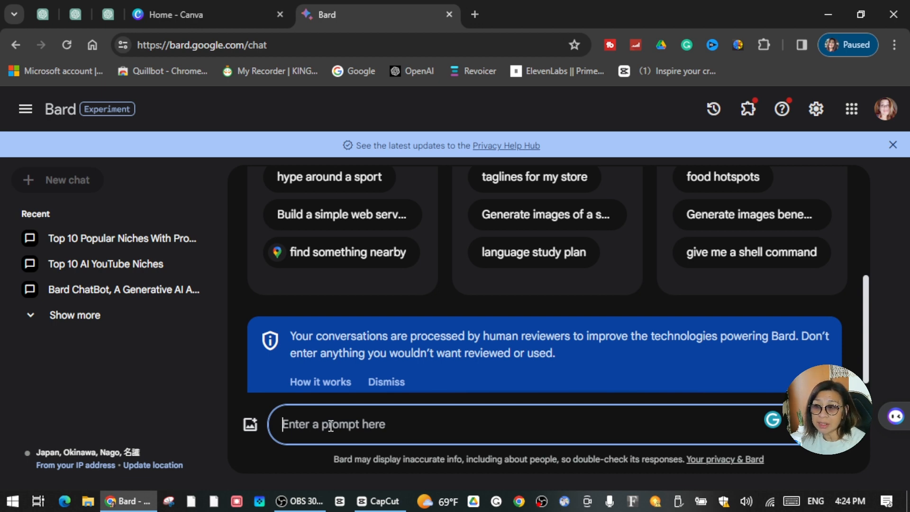
Submit the prompt "Write 19 facts about health and fitness for weight lose,diet, physical fitness and give a prompt for each in a column"
{"action": "type", "text": "Wr"}
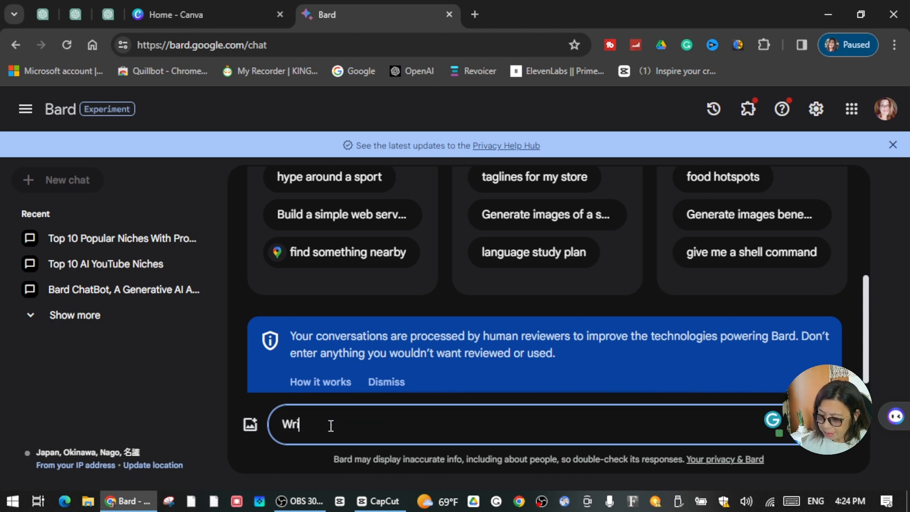
{"action": "type", "text": "ite 19 facts "}
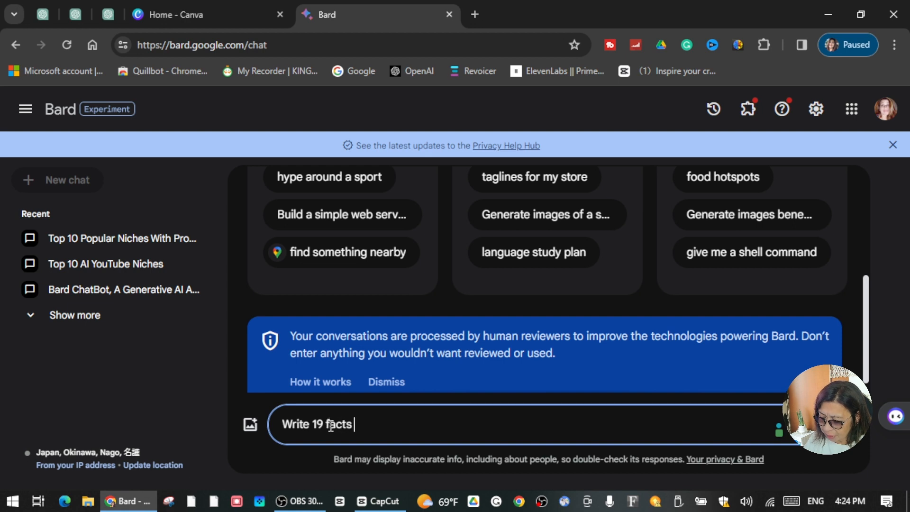
{"action": "type", "text": "about he"}
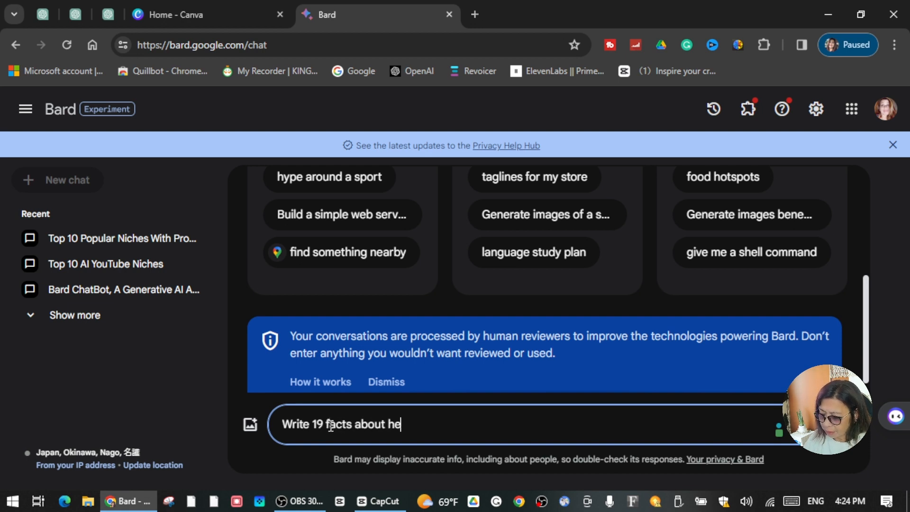
{"action": "type", "text": "alth and fi"}
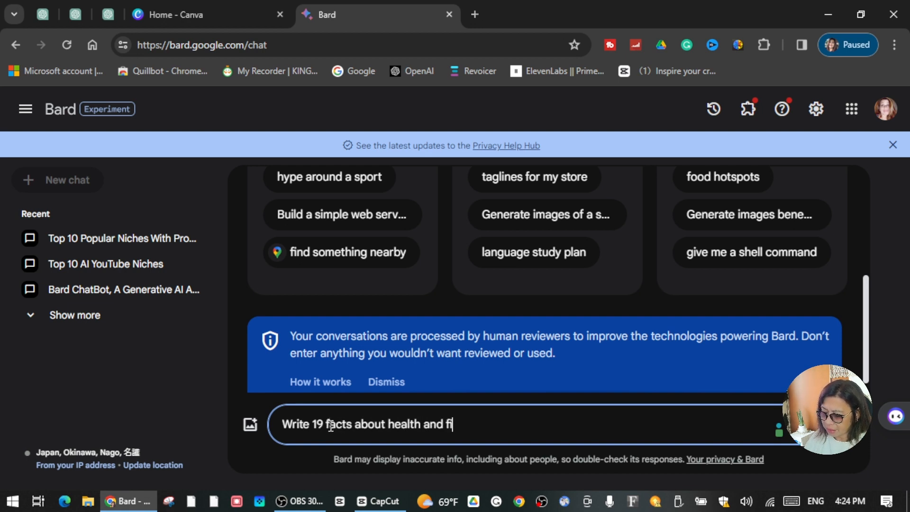
{"action": "type", "text": "tness for weig"}
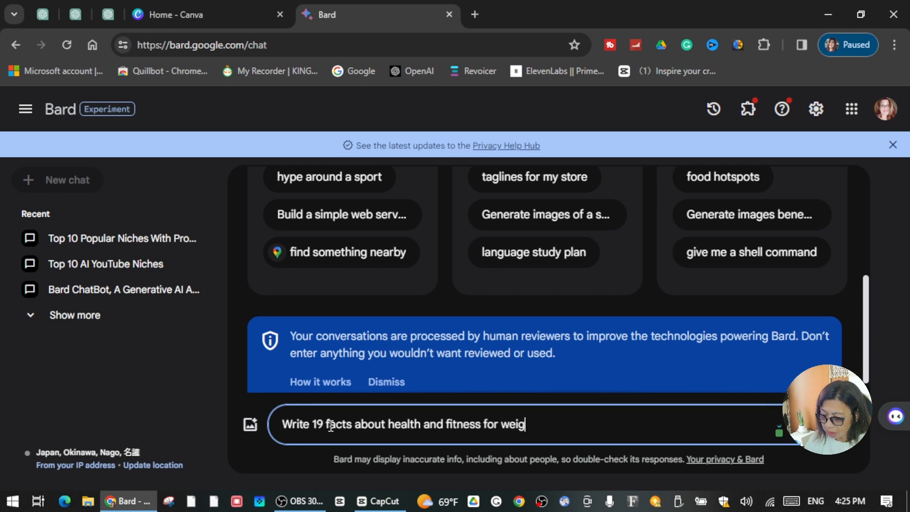
{"action": "type", "text": "ht lose,di"}
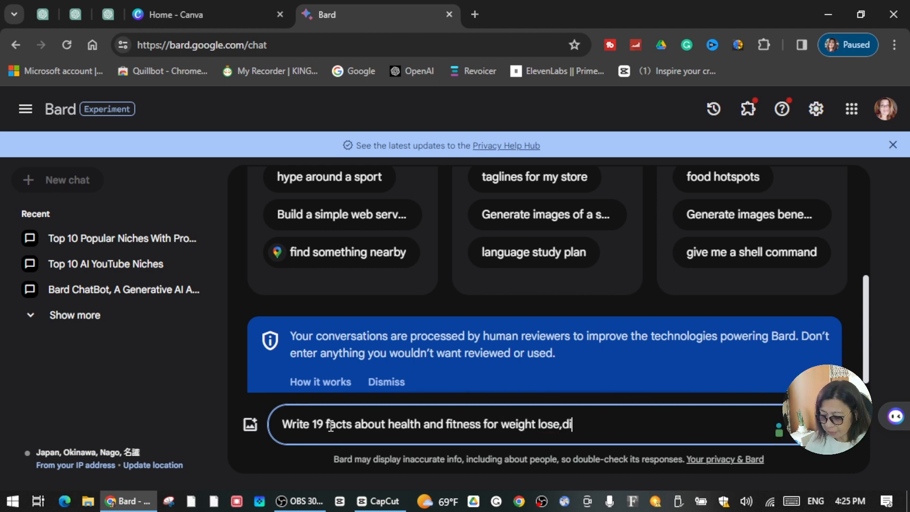
{"action": "type", "text": "et, physi"}
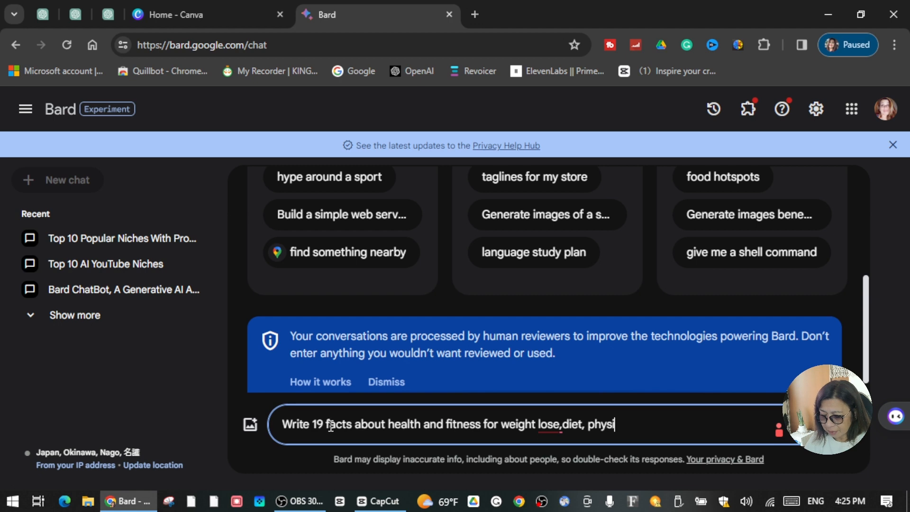
{"action": "type", "text": "cal fitness and give a prompy"}
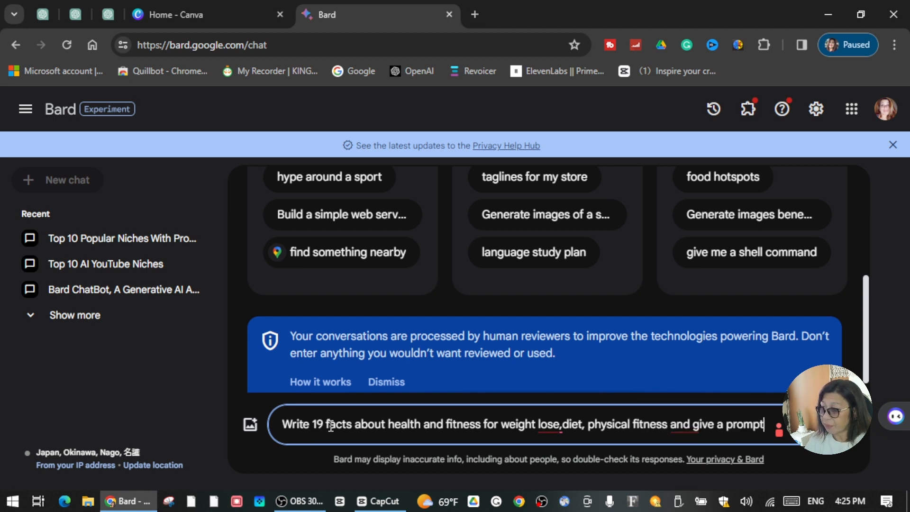
{"action": "type", "text": " for each i"}
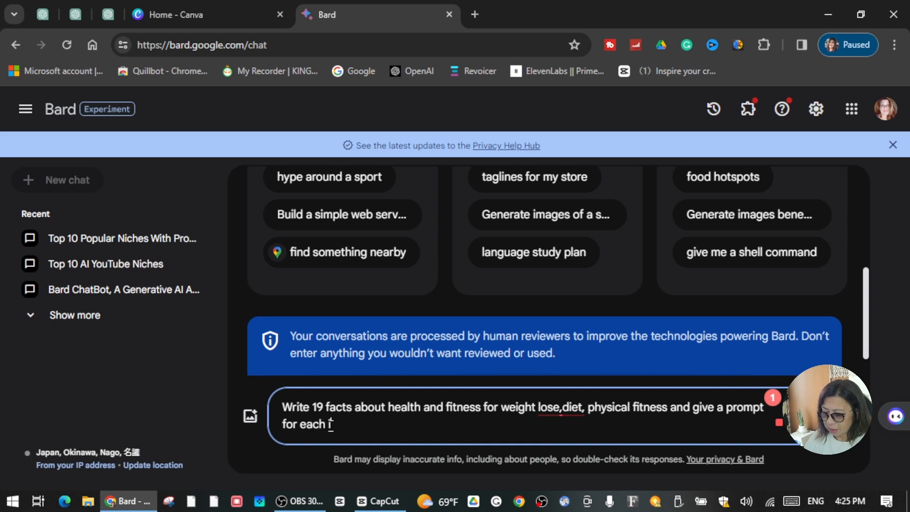
{"action": "type", "text": "n acolumn"}
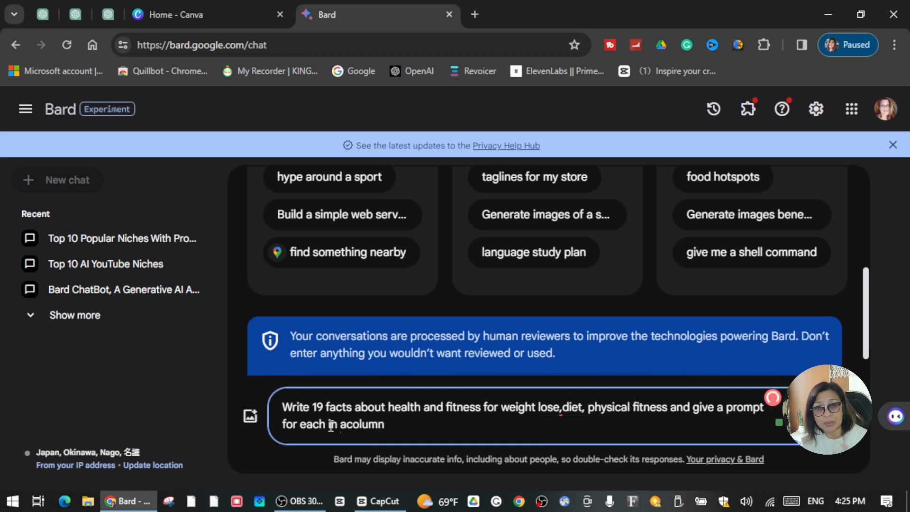
{"action": "key", "text": "Return"}
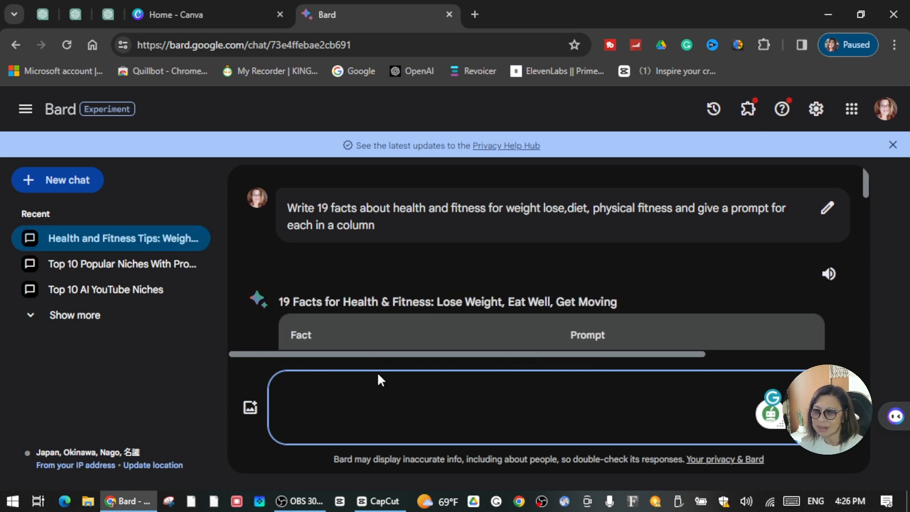
Review the generated table of health and fitness facts and their matching prompts
{"action": "scroll", "coordinate": [434, 332], "scroll_direction": "down", "scroll_amount": 2}
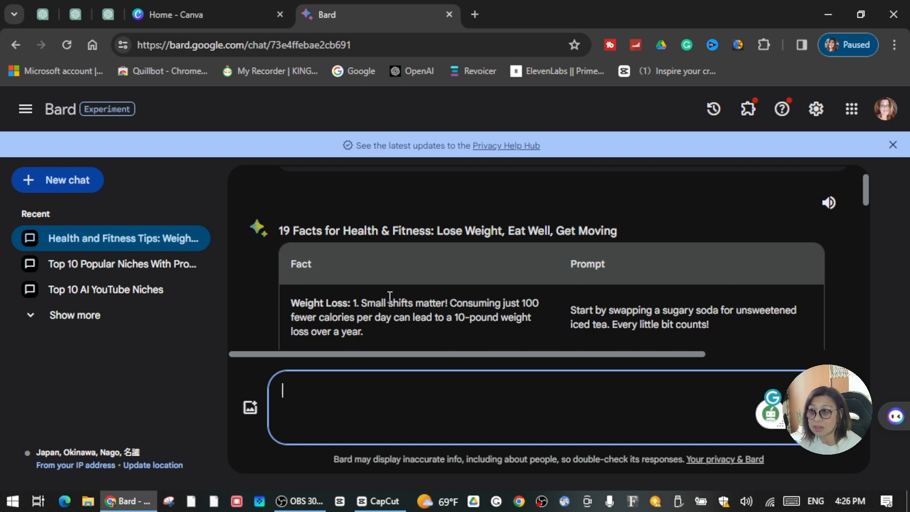
{"action": "scroll", "coordinate": [424, 301], "scroll_direction": "down", "scroll_amount": 1}
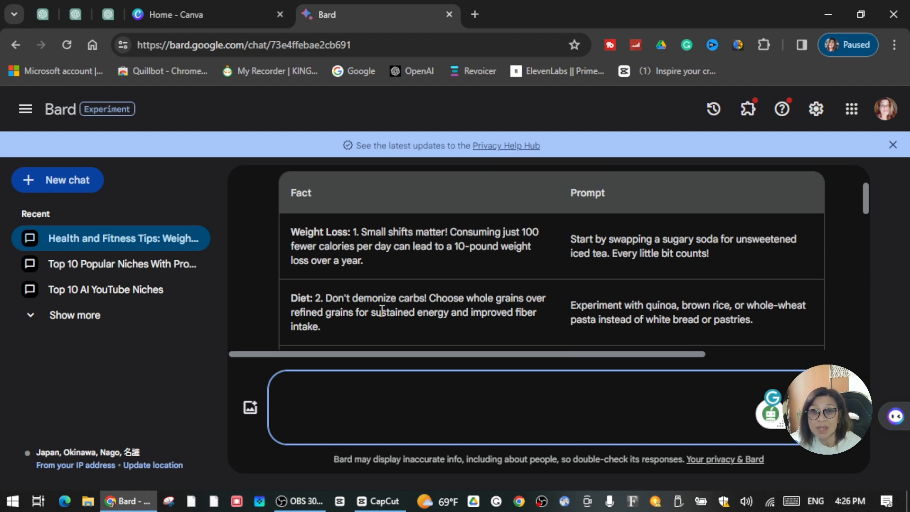
{"action": "scroll", "coordinate": [435, 311], "scroll_direction": "up", "scroll_amount": 2}
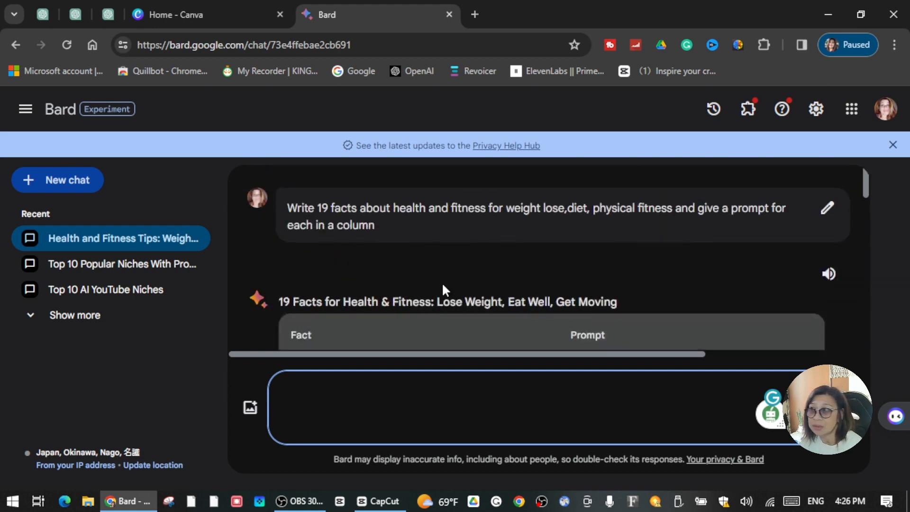
{"action": "scroll", "coordinate": [600, 289], "scroll_direction": "down", "scroll_amount": 4}
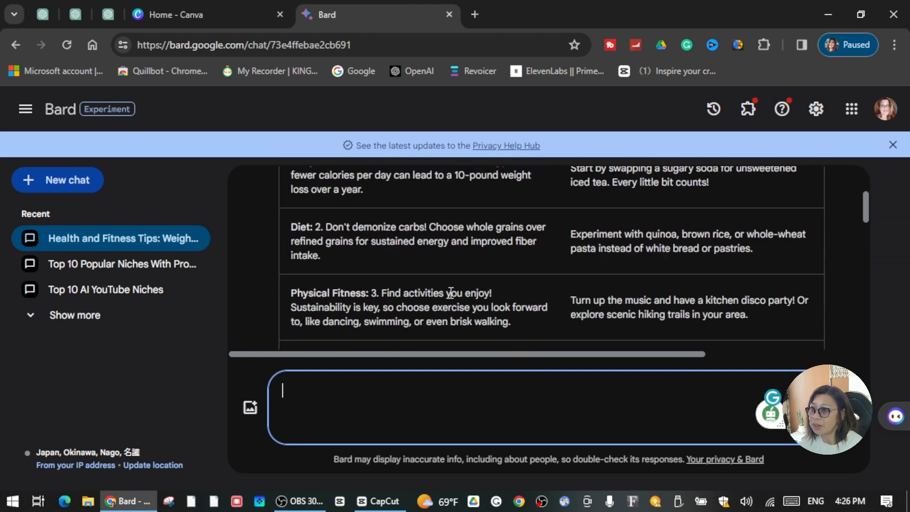
{"action": "scroll", "coordinate": [463, 274], "scroll_direction": "down", "scroll_amount": 2}
{"action": "scroll", "coordinate": [463, 269], "scroll_direction": "down", "scroll_amount": 3}
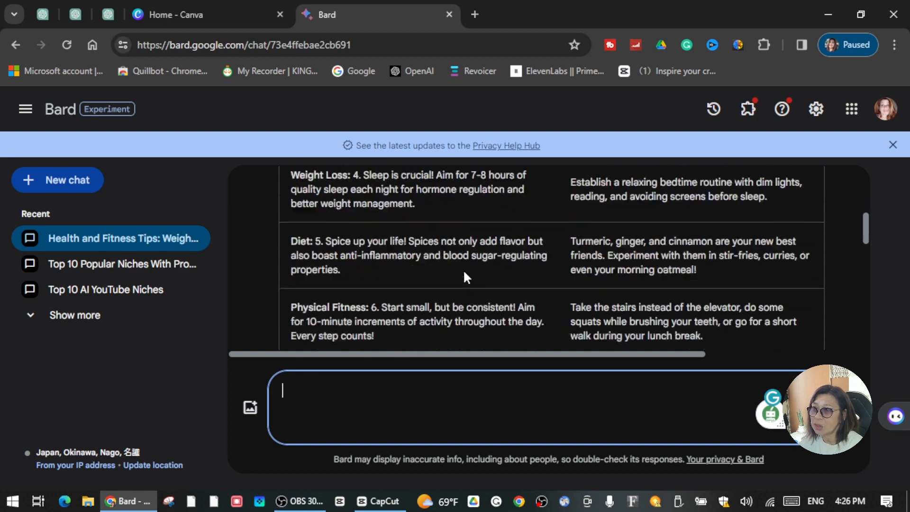
{"action": "scroll", "coordinate": [463, 269], "scroll_direction": "up", "scroll_amount": 8}
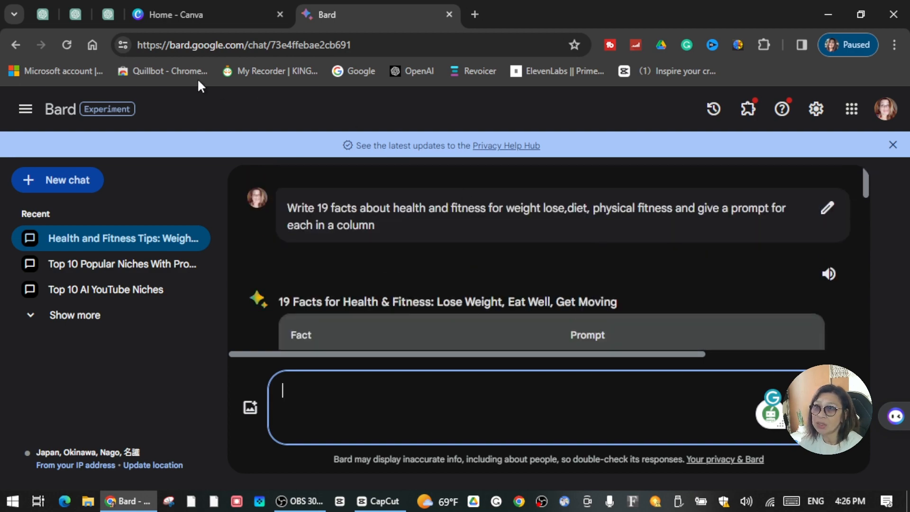
Switch to Canva and create a blank Presentation (Mobile-First) design
{"action": "left_click", "coordinate": [210, 16]}
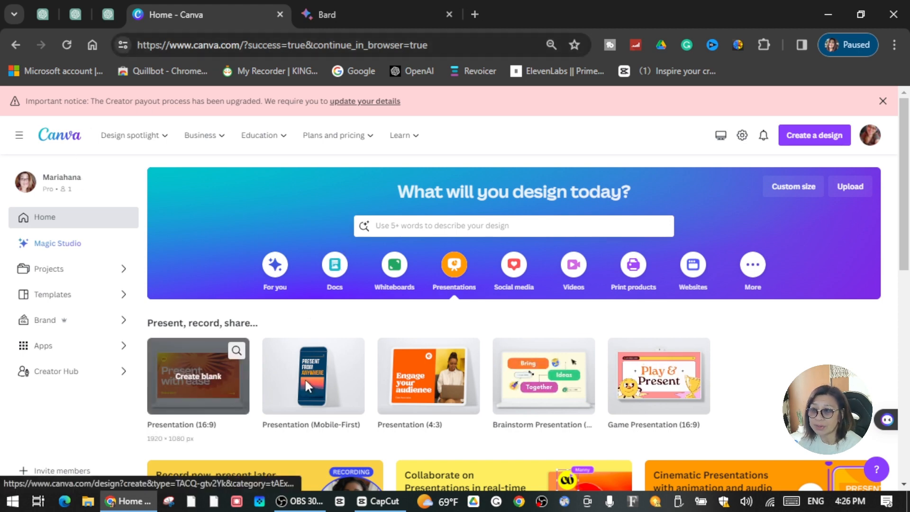
{"action": "left_click", "coordinate": [316, 376]}
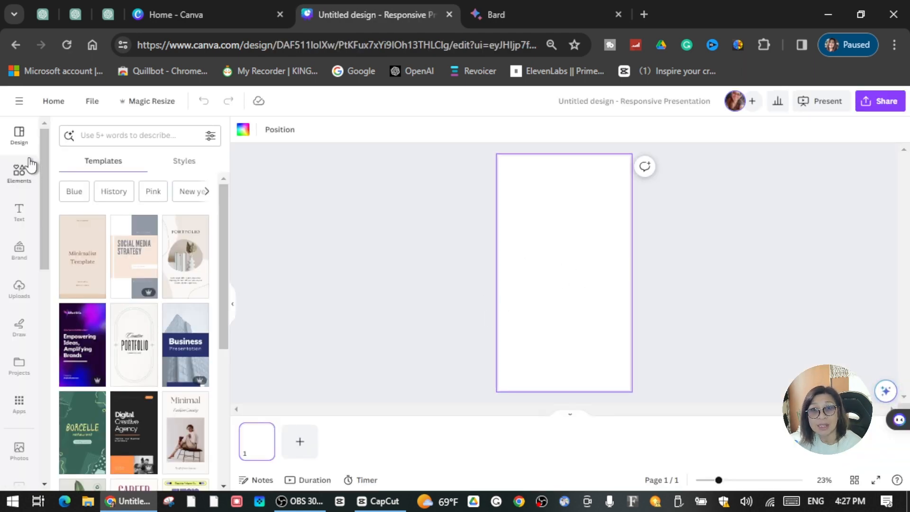
Search the Canva apps for "Magic Media" and open that app in its text-to-video mode
{"action": "left_click", "coordinate": [19, 403]}
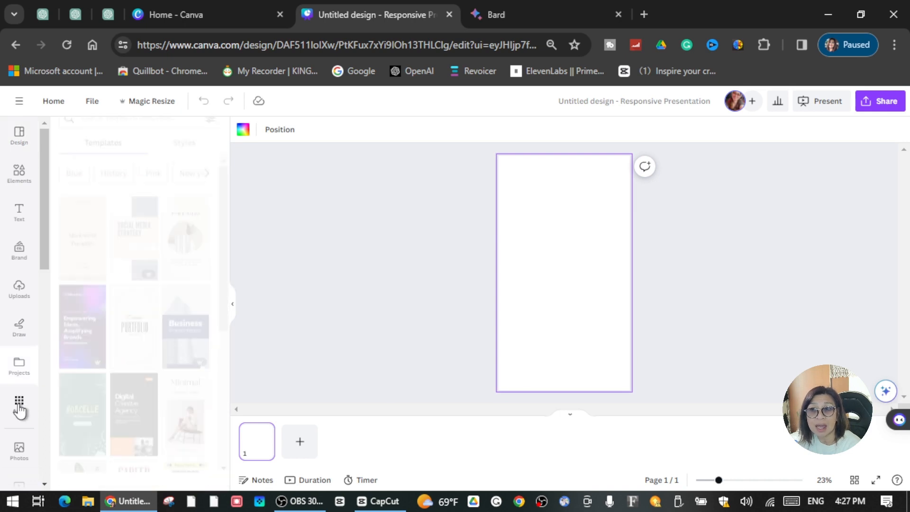
{"action": "scroll", "coordinate": [149, 339], "scroll_direction": "down", "scroll_amount": 5}
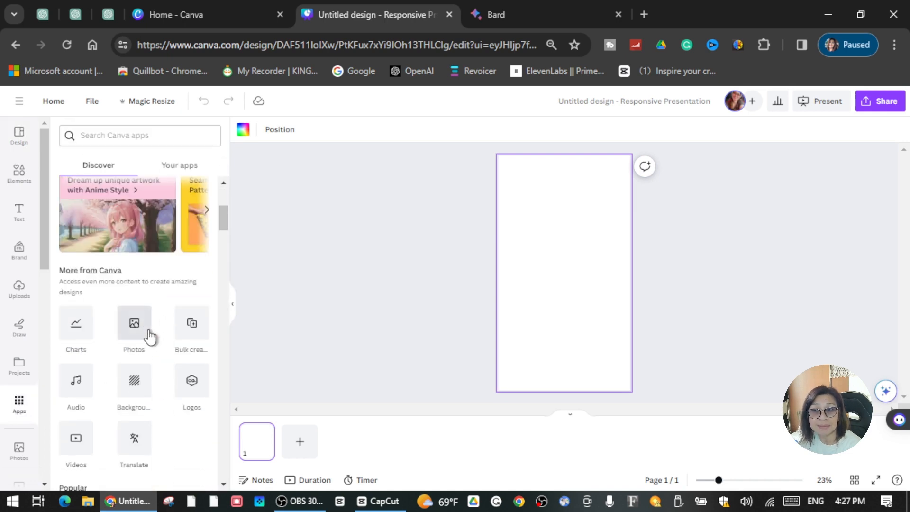
{"action": "scroll", "coordinate": [104, 323], "scroll_direction": "down", "scroll_amount": 5}
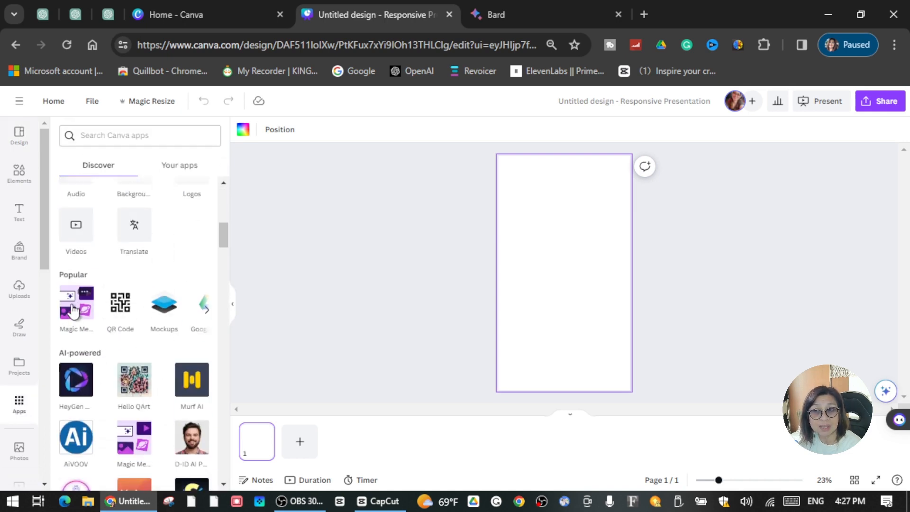
{"action": "left_click", "coordinate": [108, 134]}
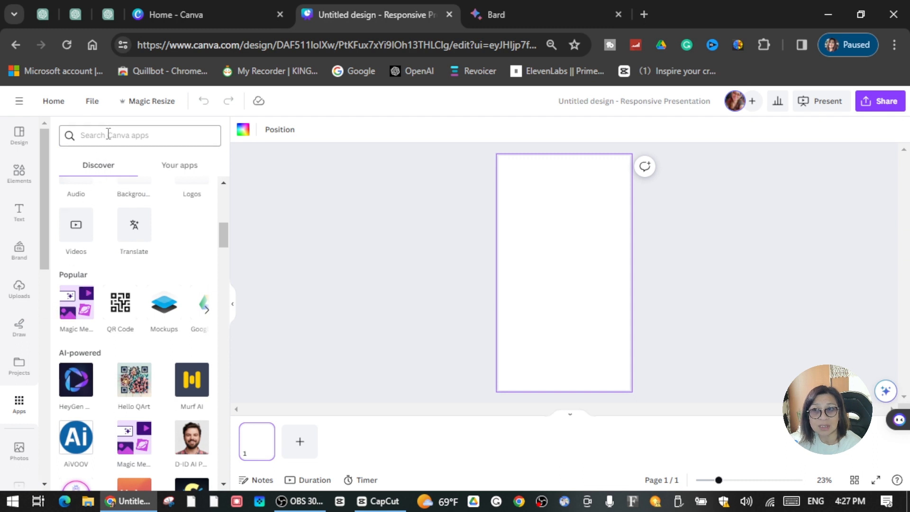
{"action": "type", "text": "M"}
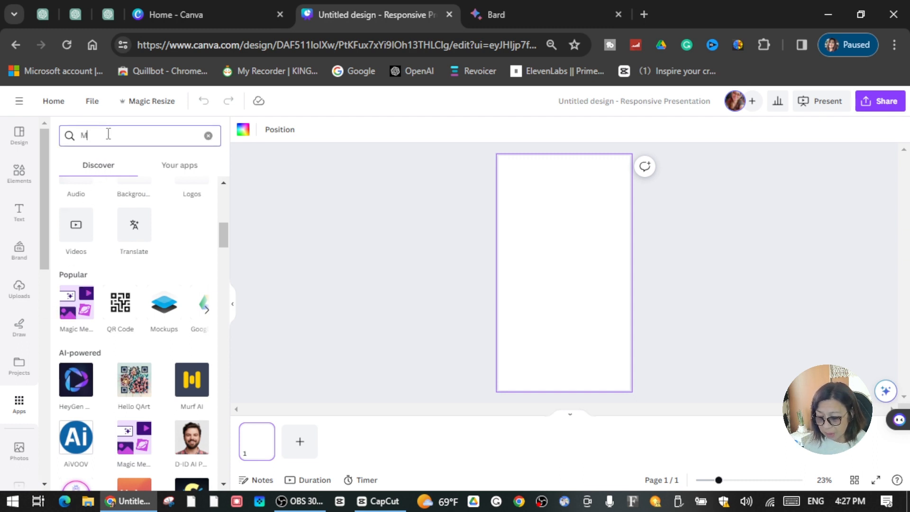
{"action": "type", "text": "agic Media"}
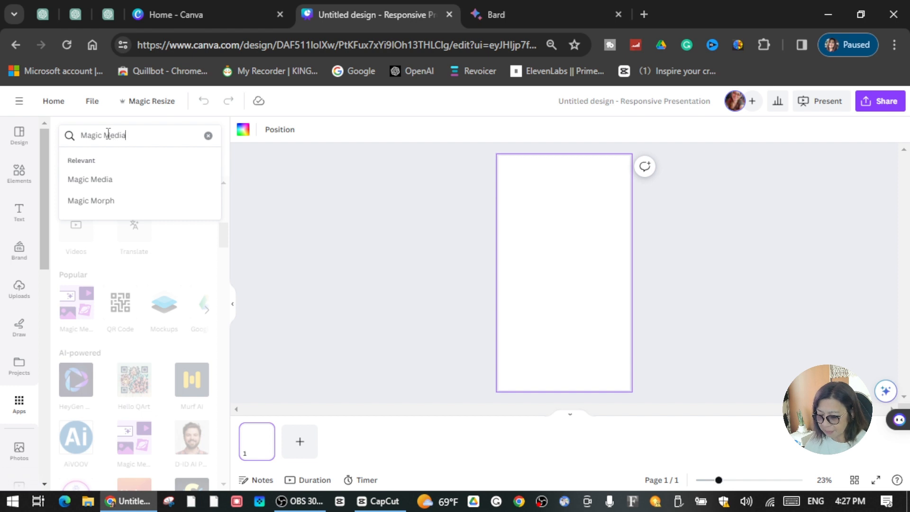
{"action": "key", "text": "Return"}
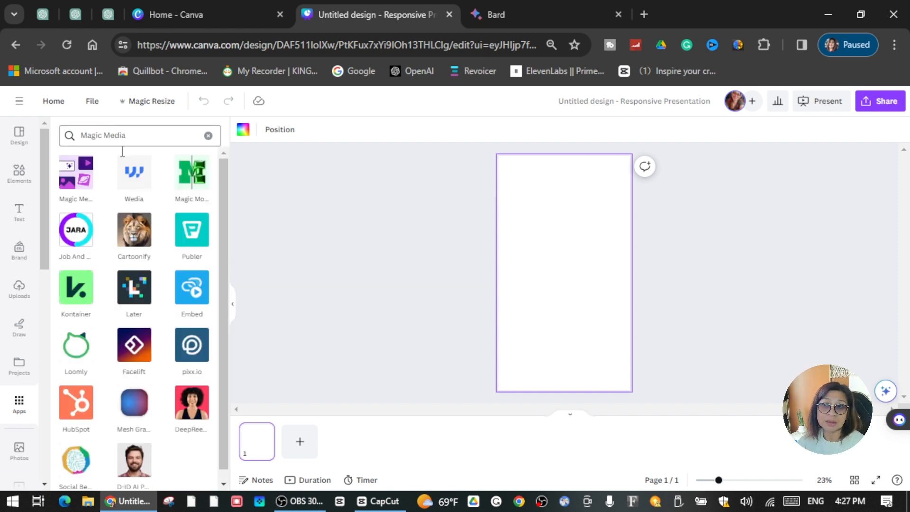
{"action": "left_click", "coordinate": [81, 185]}
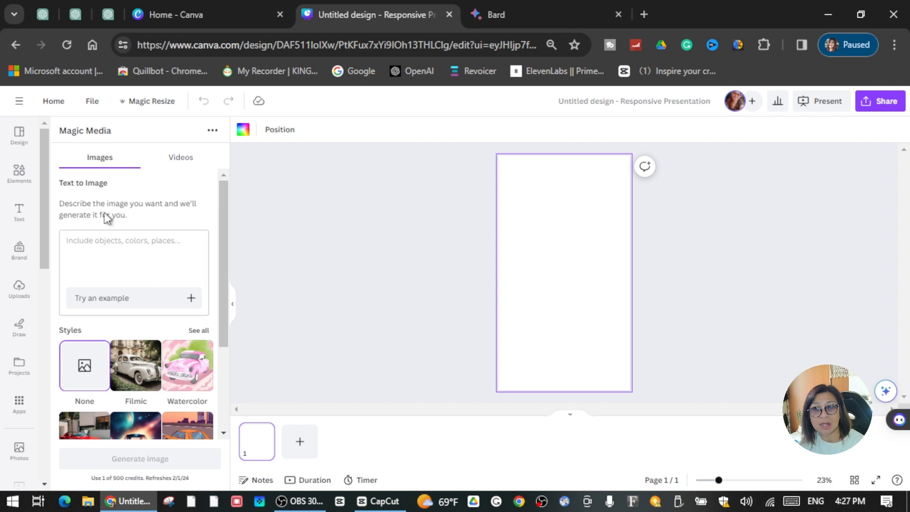
{"action": "left_click", "coordinate": [184, 161]}
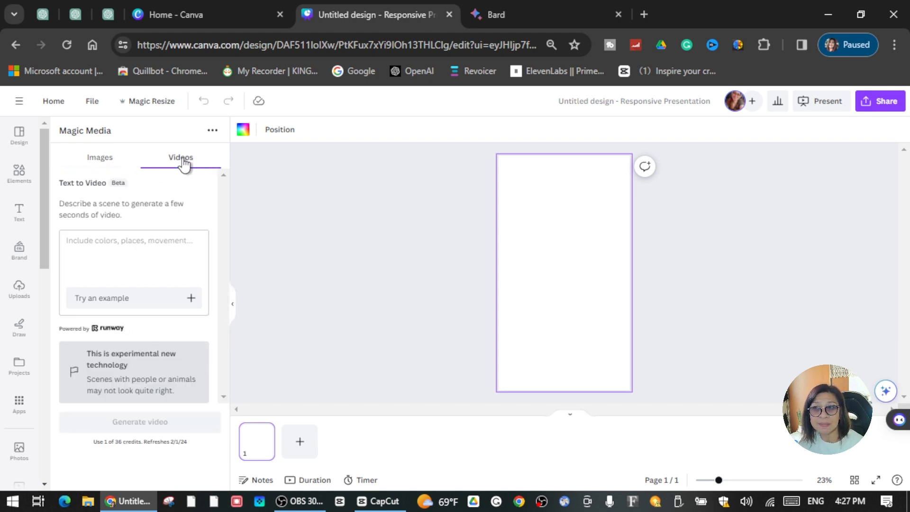
Switch to Bard and copy the prompt text for the first Weight Loss fact, about swapping sugary soda for unsweetened iced tea
{"action": "left_click", "coordinate": [491, 14]}
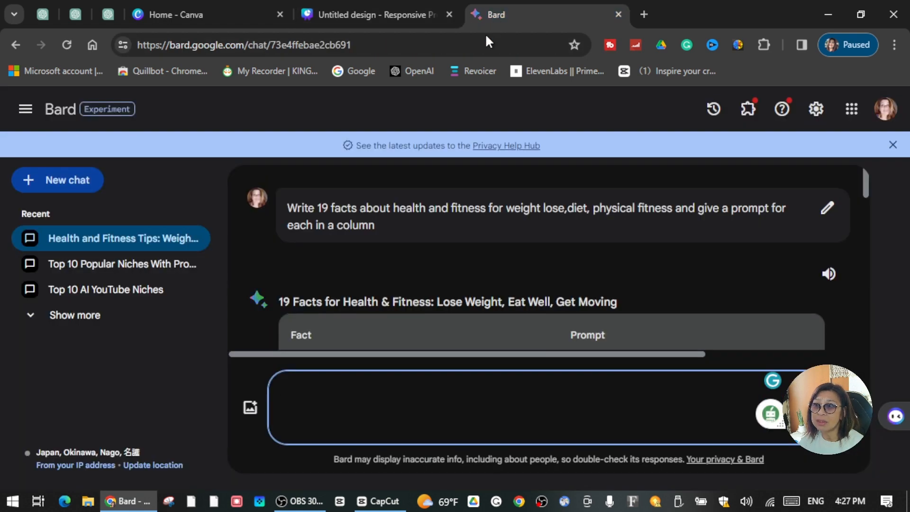
{"action": "scroll", "coordinate": [438, 237], "scroll_direction": "down", "scroll_amount": 3}
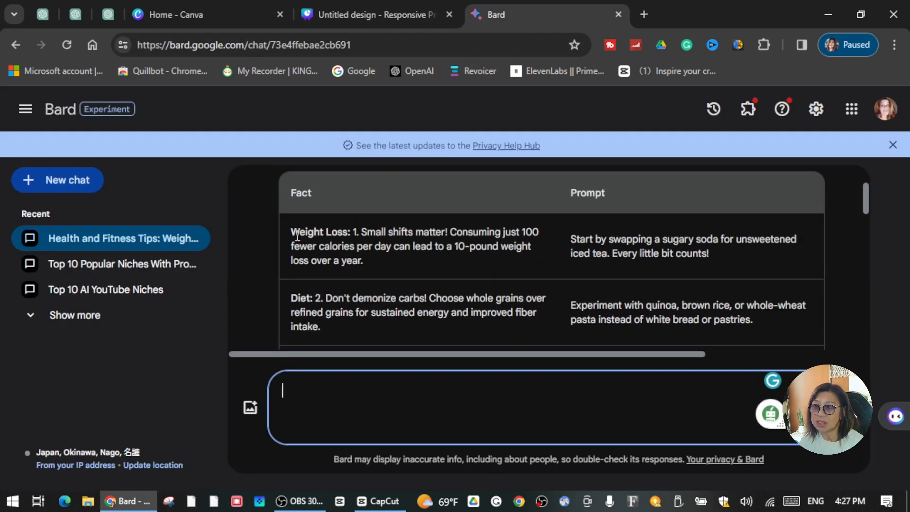
{"action": "left_click_drag", "start_coordinate": [573, 236], "coordinate": [743, 256]}
{"action": "right_click", "coordinate": [705, 241]}
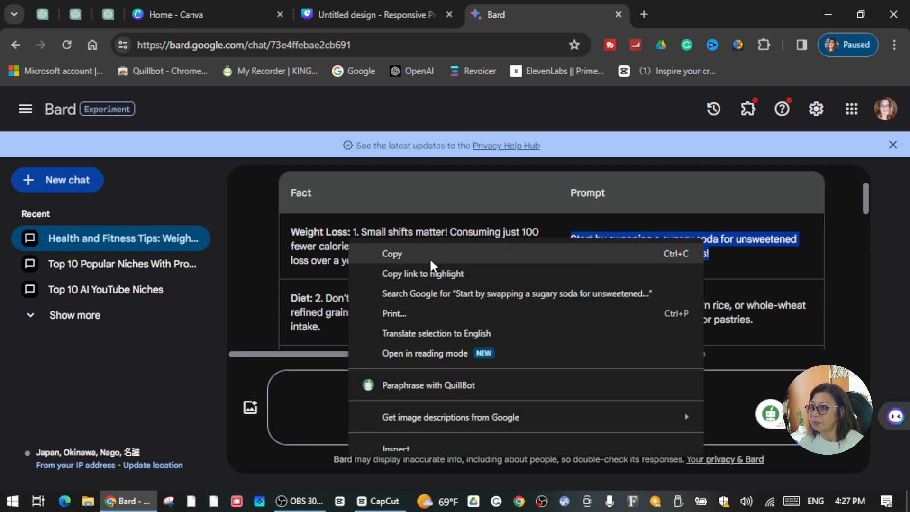
{"action": "left_click", "coordinate": [404, 252]}
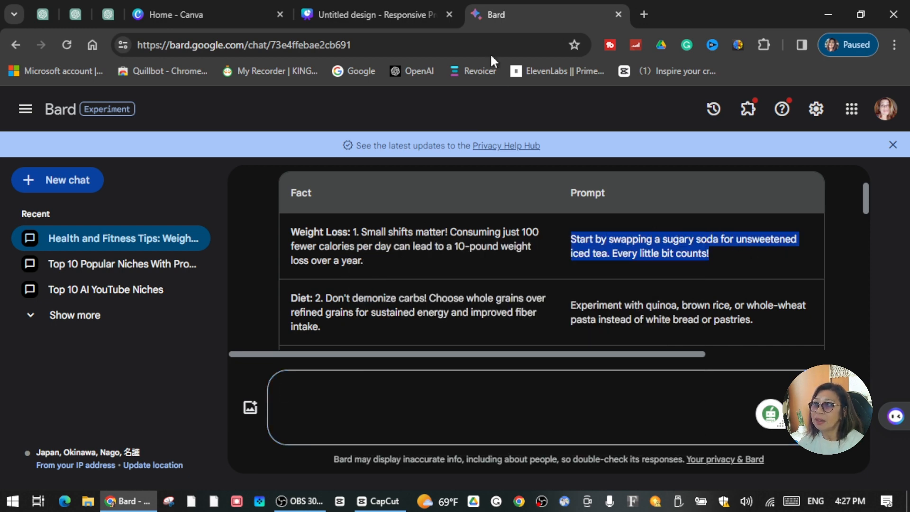
Switch back to the Canva design, paste the copied prompt as the Magic Media video description and generate the video
{"action": "left_click", "coordinate": [351, 11]}
{"action": "left_click", "coordinate": [108, 251]}
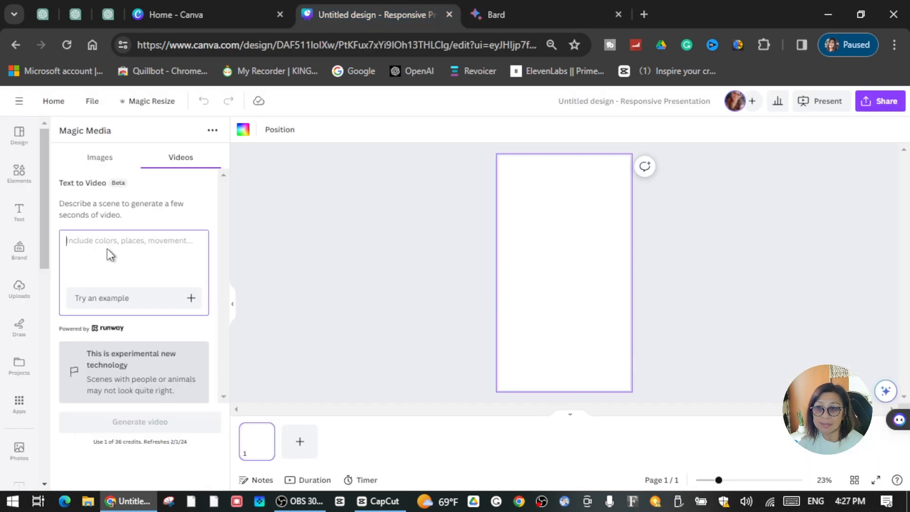
{"action": "right_click", "coordinate": [108, 249]}
{"action": "left_click", "coordinate": [148, 390]}
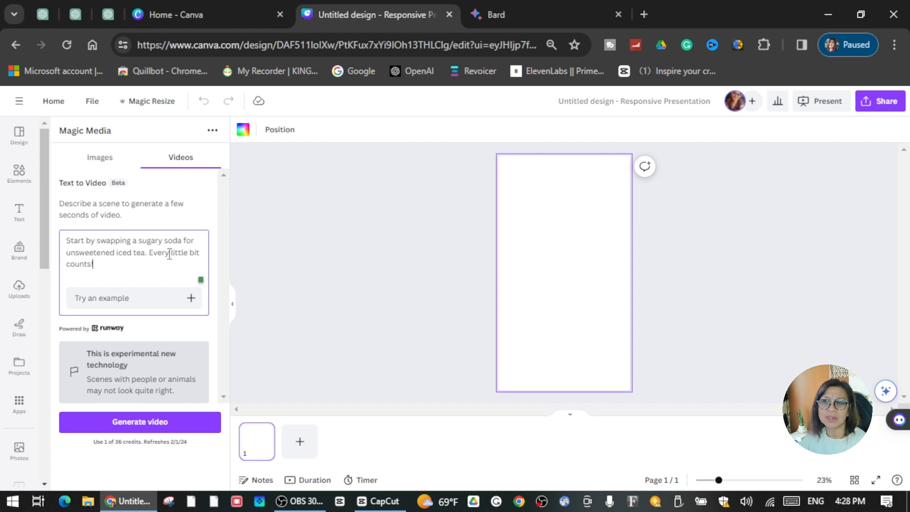
{"action": "left_click", "coordinate": [140, 427]}
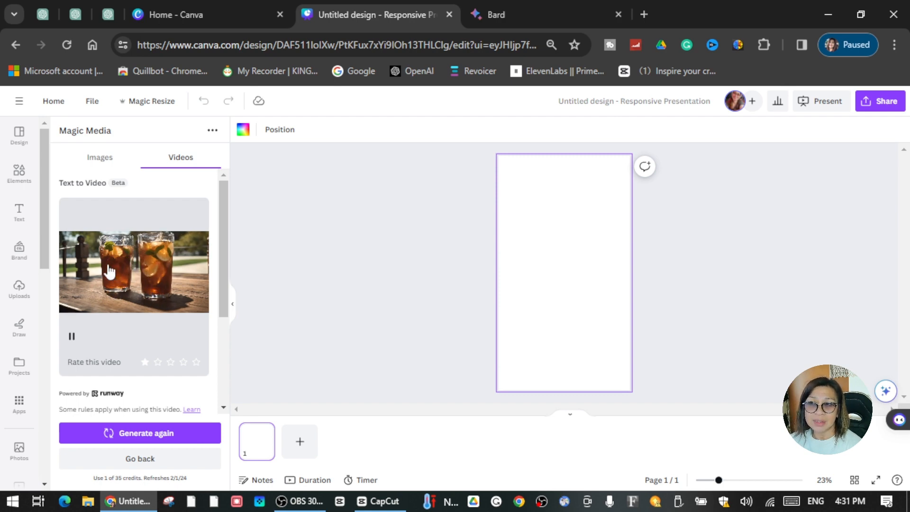
Add the generated iced tea clip to page 1 and stretch it to fill the vertical page
{"action": "left_click", "coordinate": [127, 281]}
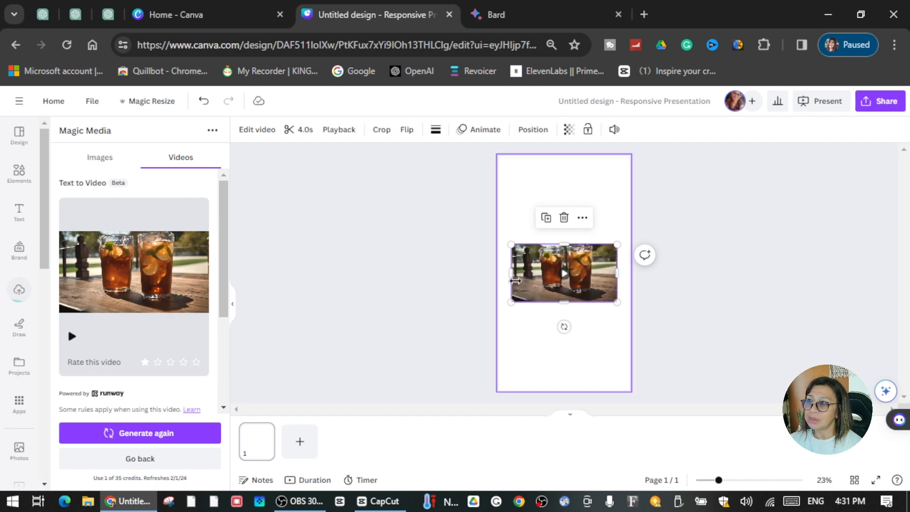
{"action": "left_click_drag", "start_coordinate": [562, 244], "coordinate": [564, 179]}
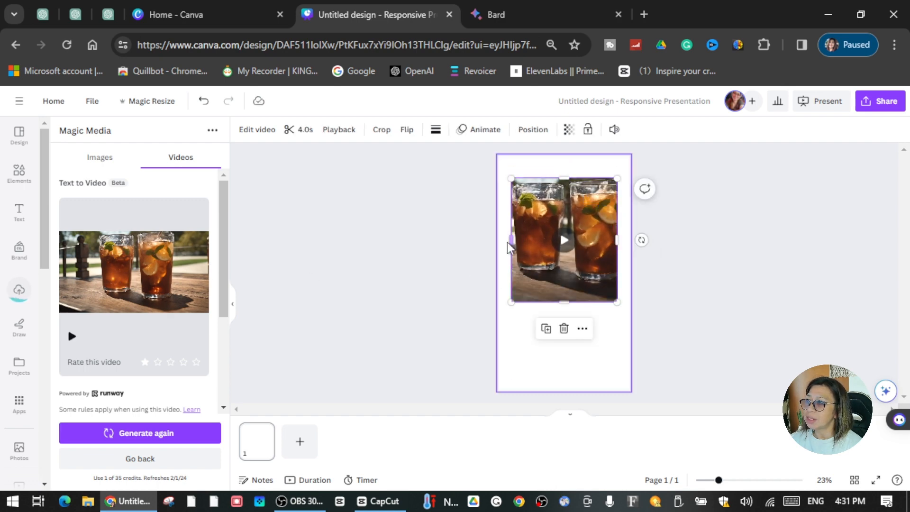
{"action": "left_click_drag", "start_coordinate": [512, 240], "coordinate": [498, 241]}
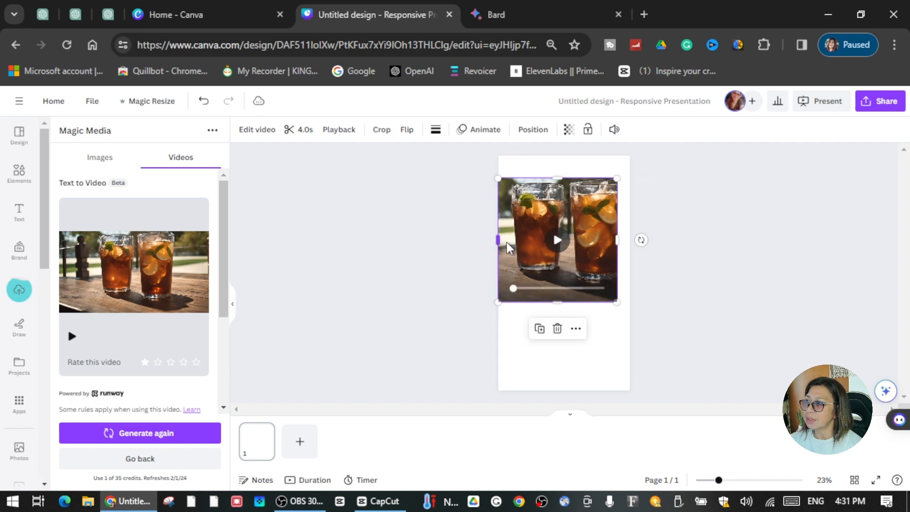
{"action": "left_click_drag", "start_coordinate": [618, 240], "coordinate": [630, 240]}
{"action": "left_click_drag", "start_coordinate": [566, 181], "coordinate": [567, 158]}
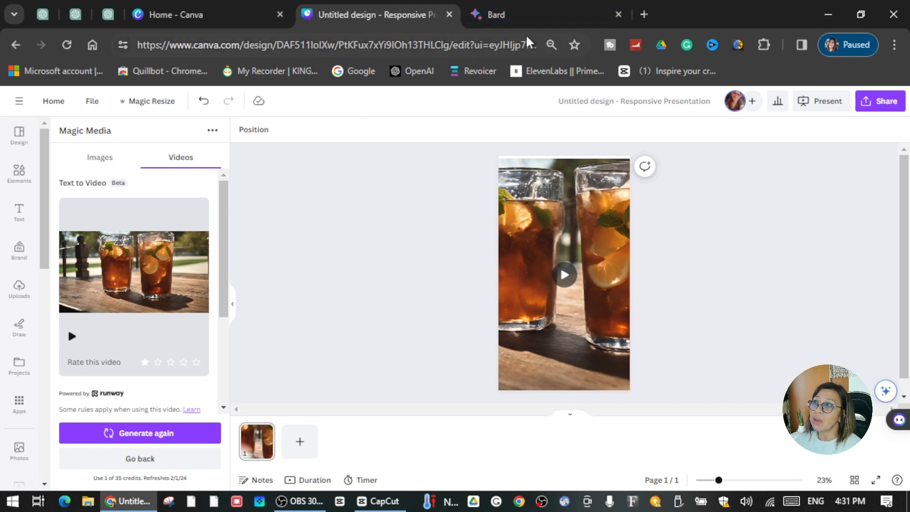
Switch to Bard and copy the prompt for Diet fact 2, about trying quinoa, brown rice or whole-wheat pasta
{"action": "left_click", "coordinate": [536, 14]}
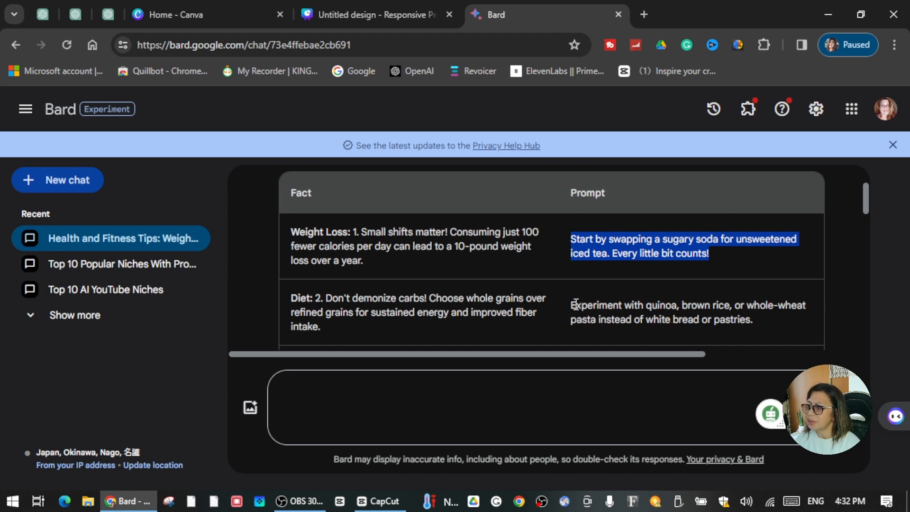
{"action": "left_click_drag", "start_coordinate": [572, 304], "coordinate": [777, 321]}
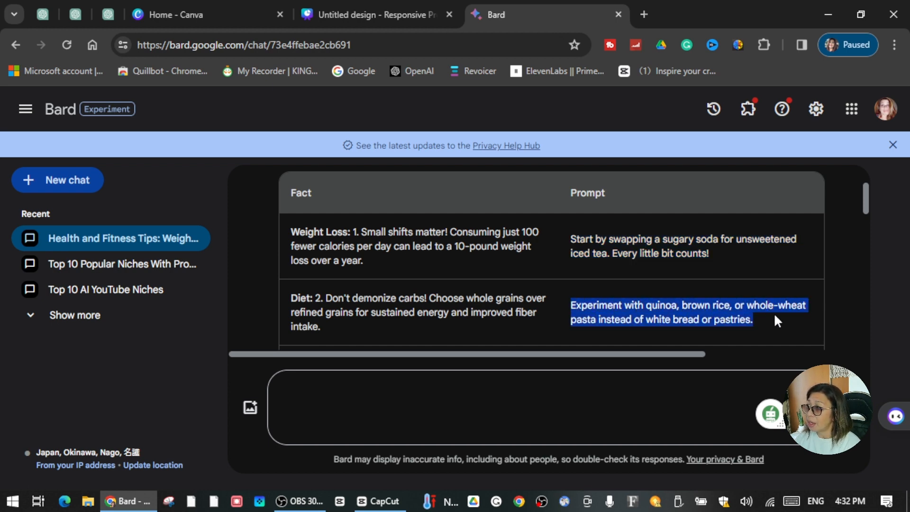
{"action": "right_click", "coordinate": [727, 314]}
{"action": "left_click", "coordinate": [417, 98]}
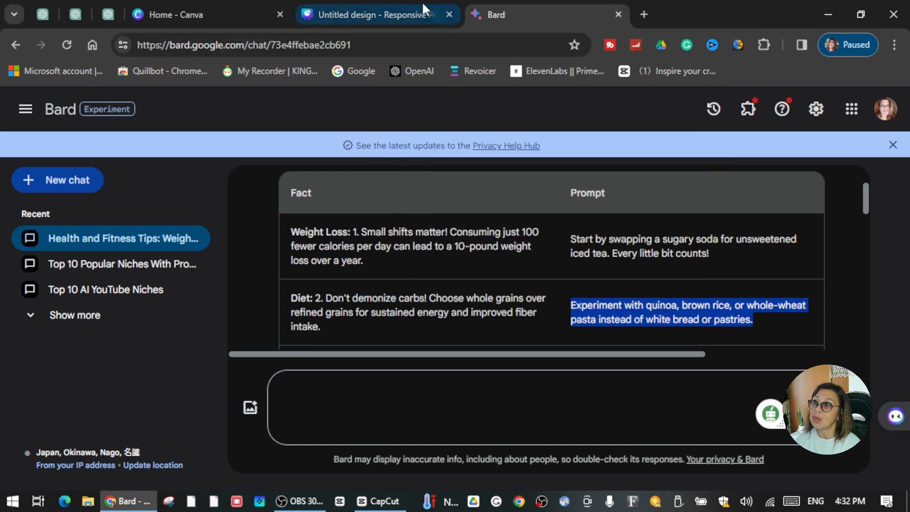
Switch back to the Canva design, replace the Magic Media video description with the copied quinoa and brown rice prompt, and generate the video
{"action": "left_click", "coordinate": [394, 10]}
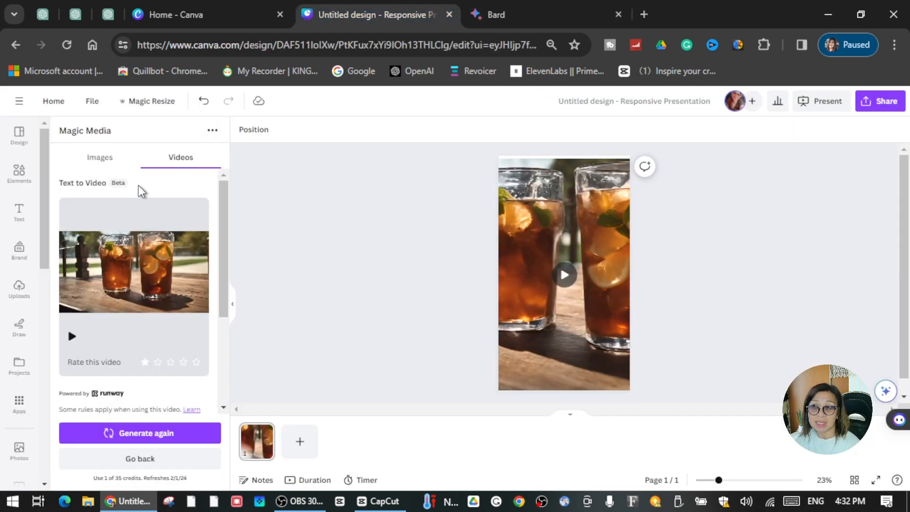
{"action": "left_click", "coordinate": [152, 461]}
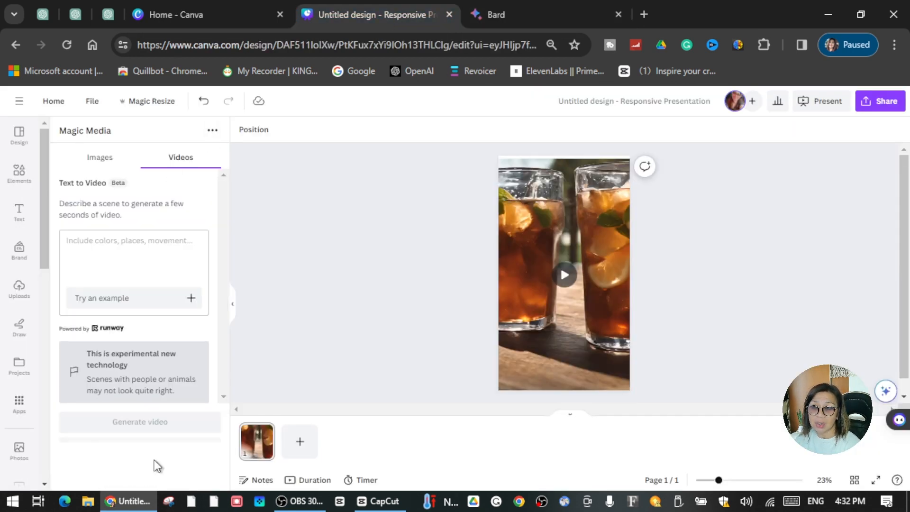
{"action": "left_click", "coordinate": [98, 250]}
{"action": "right_click", "coordinate": [96, 249]}
{"action": "left_click", "coordinate": [140, 388]}
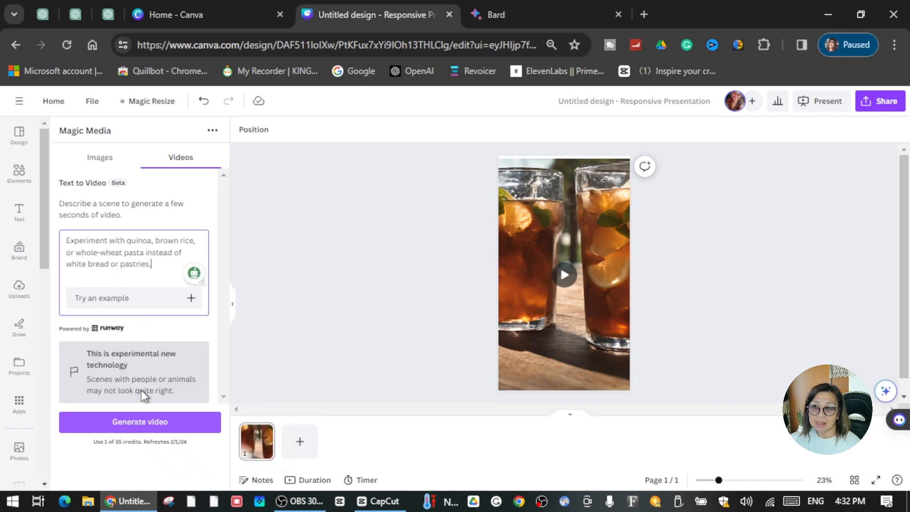
{"action": "left_click", "coordinate": [173, 426]}
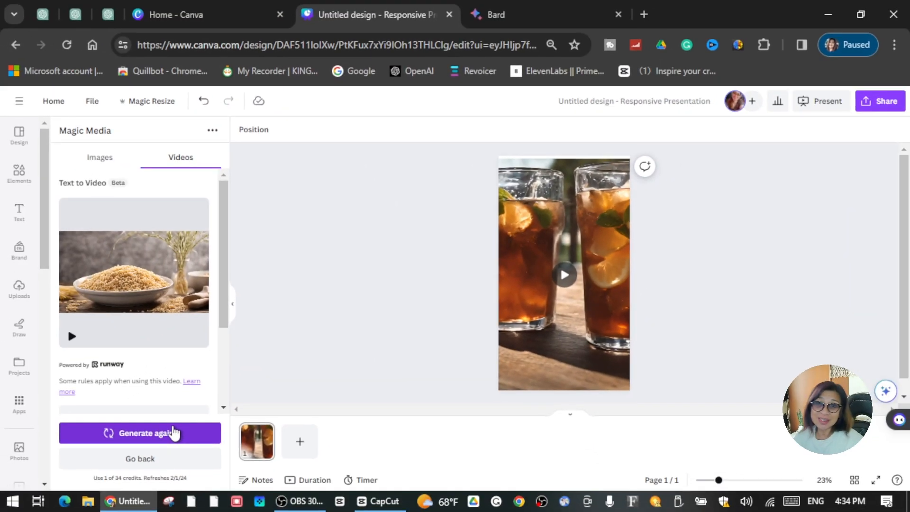
Add a second page, insert the generated grain bowl clip and enlarge it to fill the page
{"action": "mouse_move", "coordinate": [155, 291]}
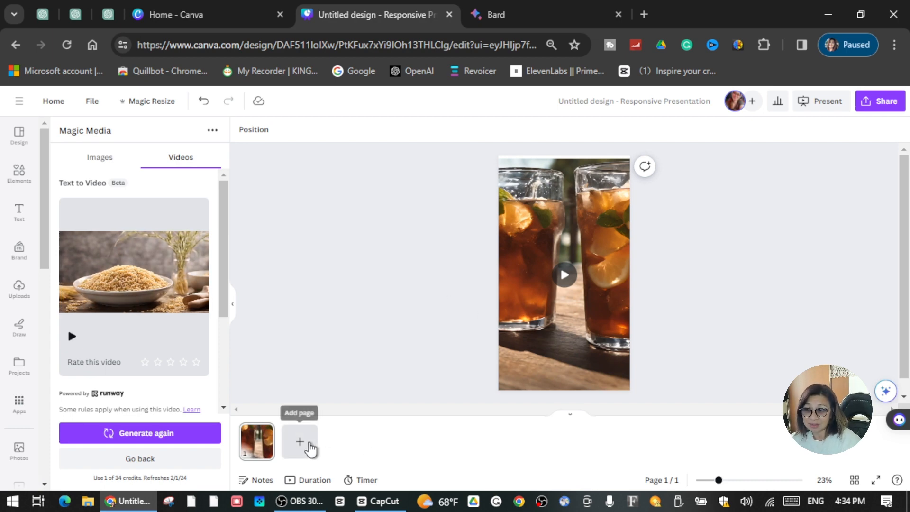
{"action": "left_click", "coordinate": [304, 447]}
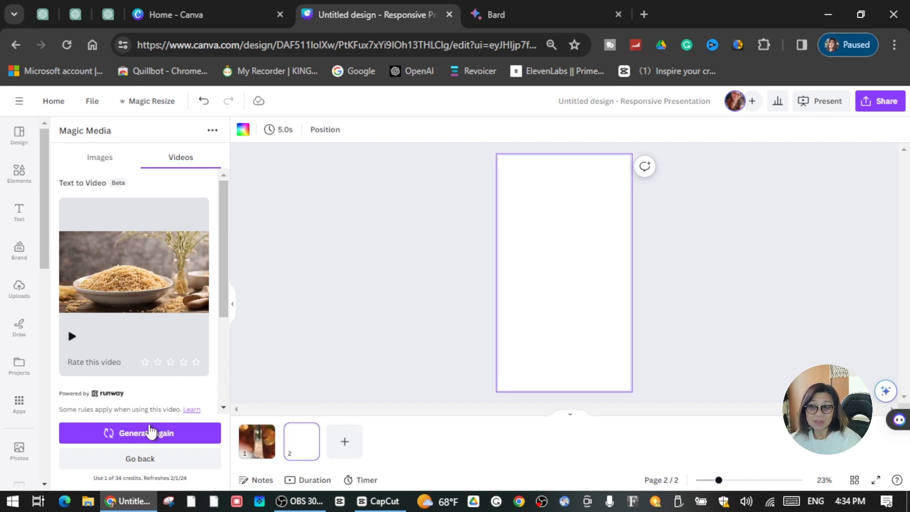
{"action": "left_click", "coordinate": [133, 278]}
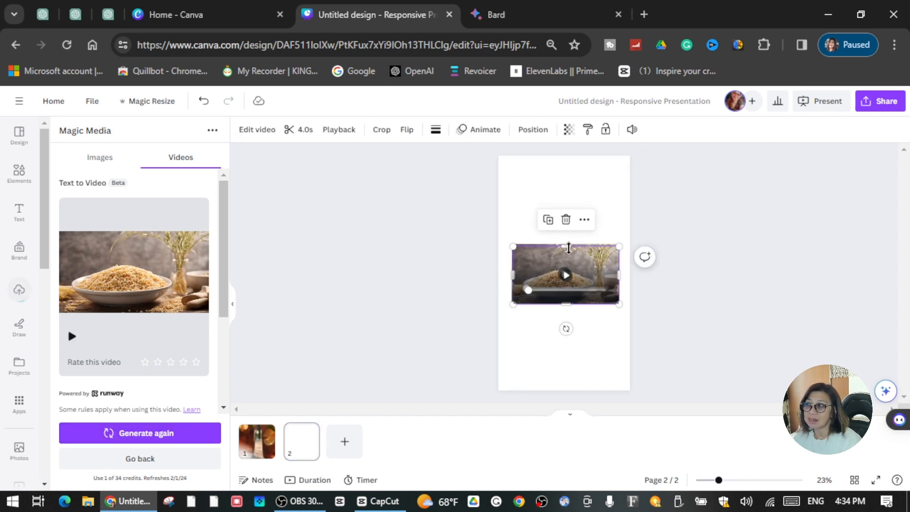
{"action": "left_click_drag", "start_coordinate": [568, 245], "coordinate": [569, 156]}
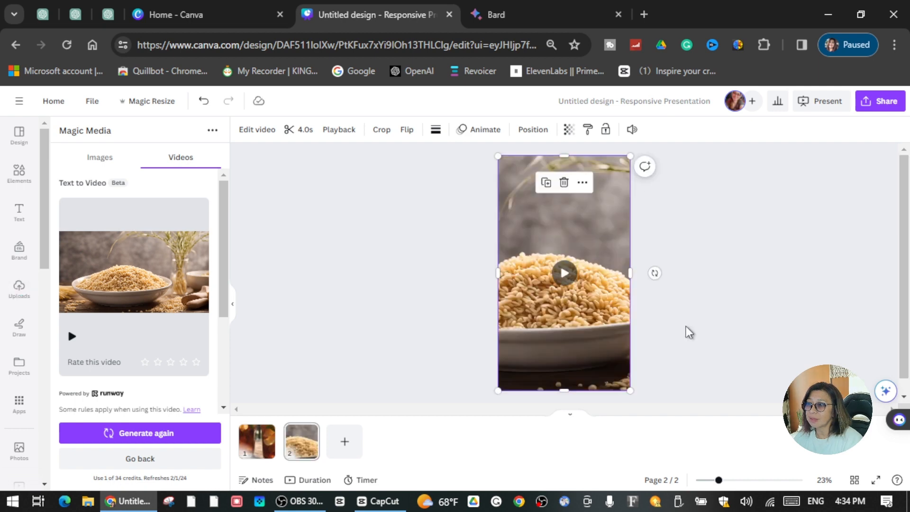
{"action": "left_click", "coordinate": [687, 329]}
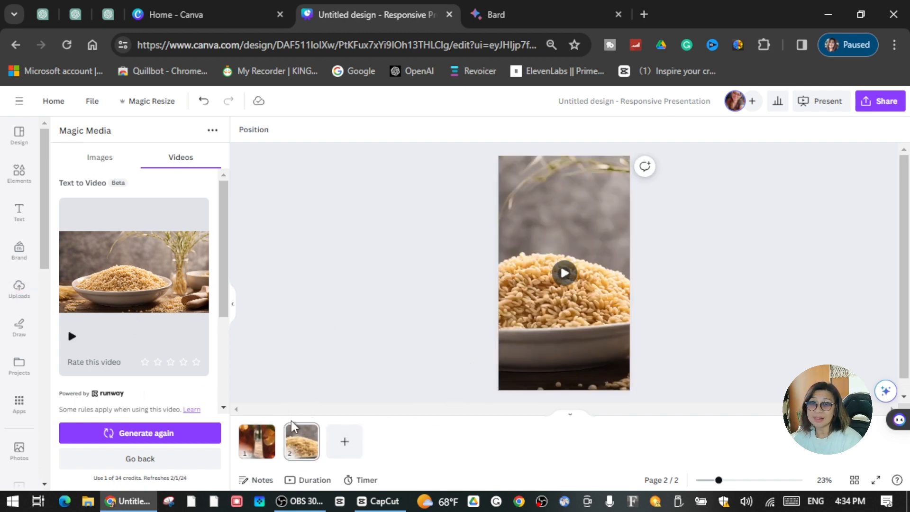
Switch to Bard and review the remaining facts and prompts in the table
{"action": "key", "text": "ctrl+Tab"}
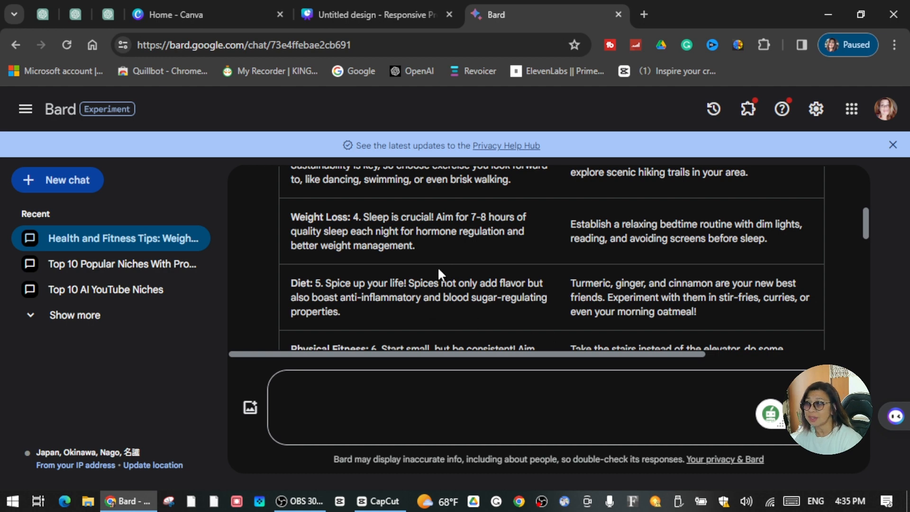
{"action": "scroll", "coordinate": [439, 274], "scroll_direction": "up", "scroll_amount": 2}
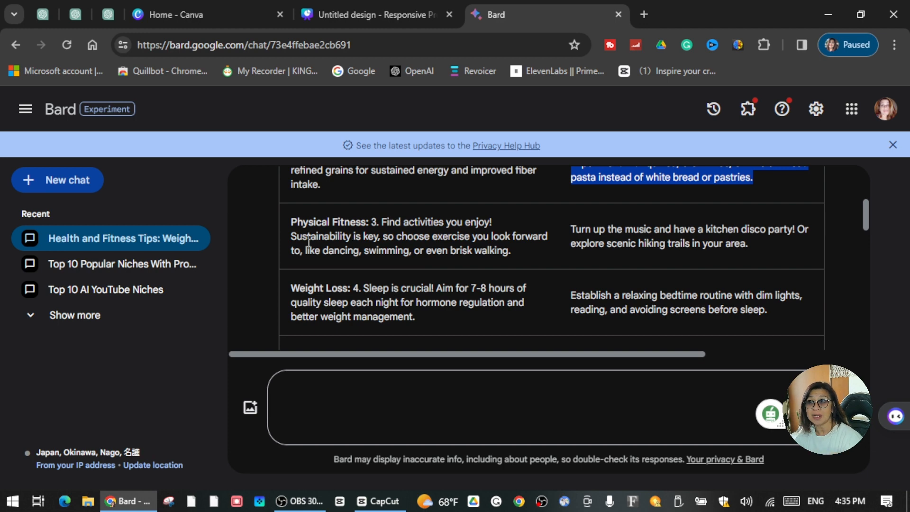
{"action": "scroll", "coordinate": [308, 242], "scroll_direction": "up", "scroll_amount": 5}
{"action": "scroll", "coordinate": [332, 268], "scroll_direction": "down", "scroll_amount": 2}
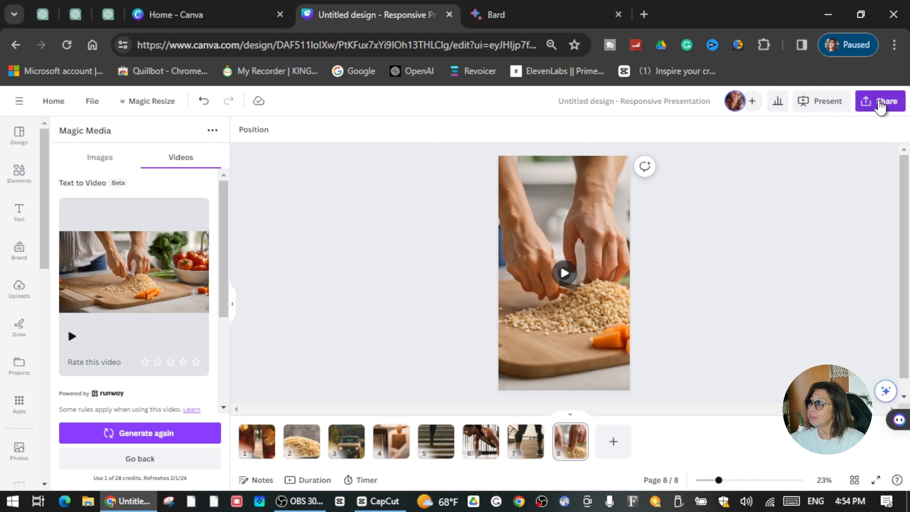
Download all eight pages of the Canva design as separate MP4 Video files and save Untitled design.zip to the Desktop
{"action": "left_click", "coordinate": [880, 101]}
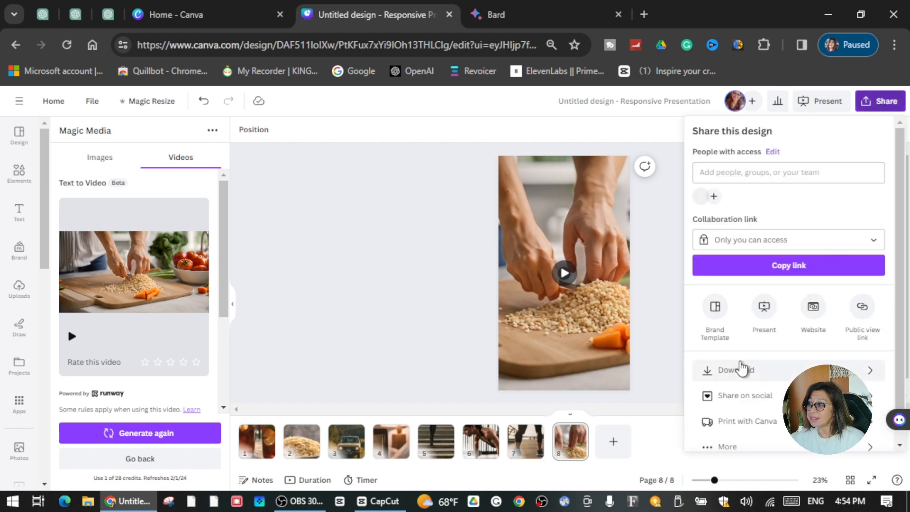
{"action": "left_click", "coordinate": [743, 372]}
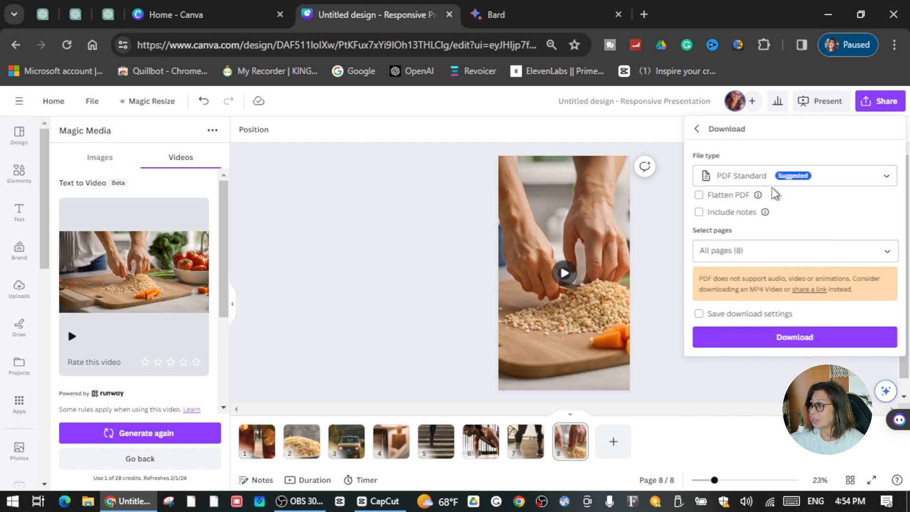
{"action": "left_click", "coordinate": [890, 181]}
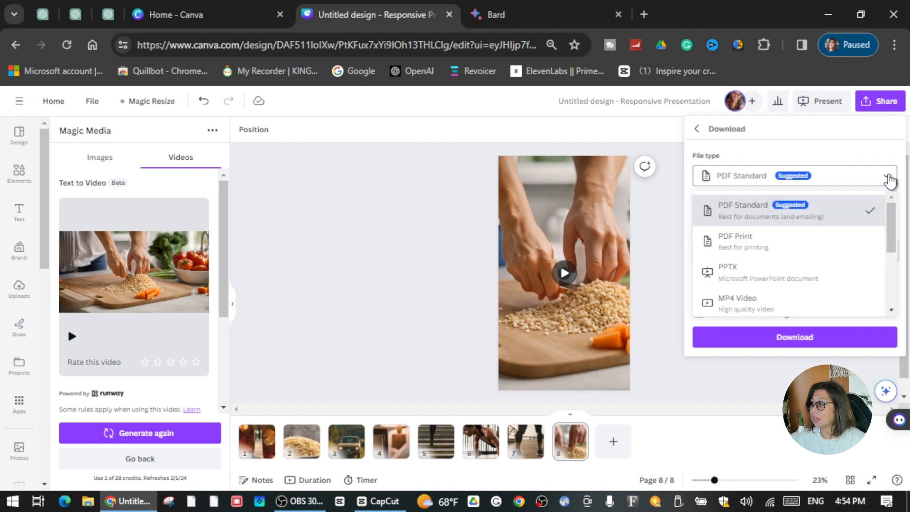
{"action": "left_click", "coordinate": [801, 299]}
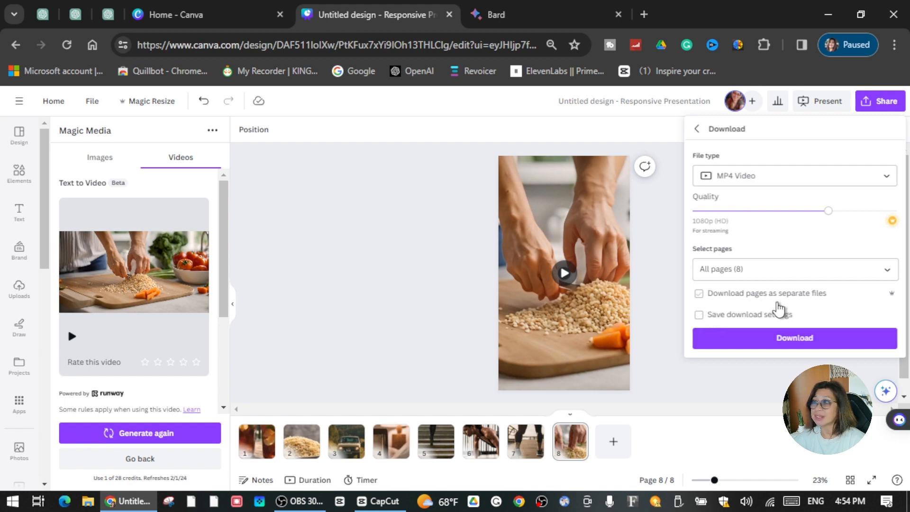
{"action": "left_click", "coordinate": [699, 294]}
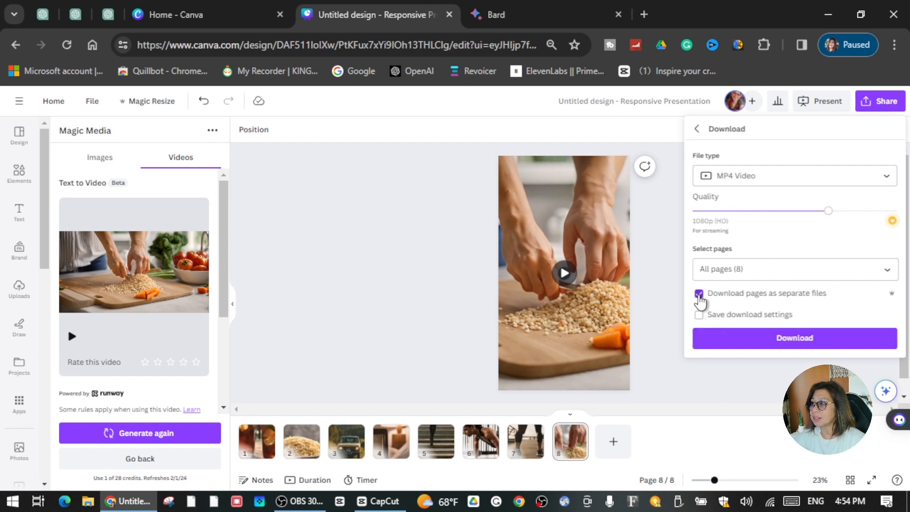
{"action": "left_click", "coordinate": [808, 340]}
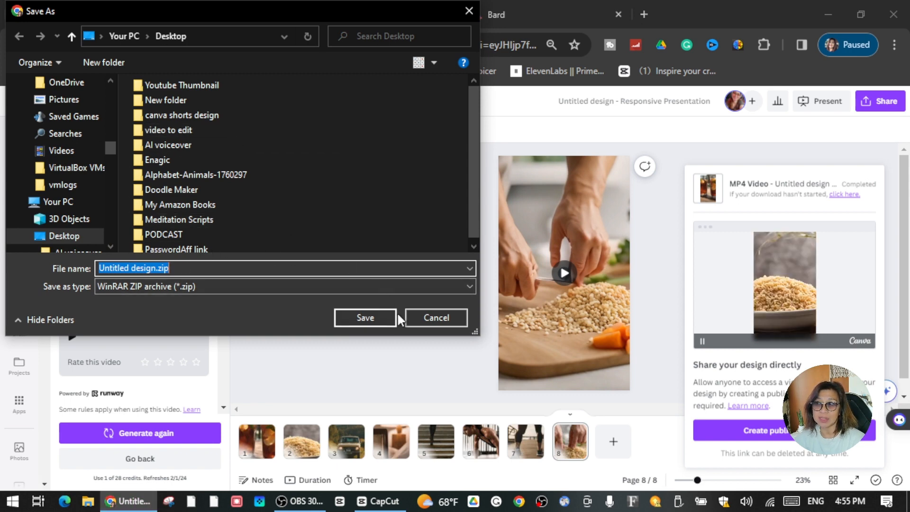
{"action": "left_click", "coordinate": [377, 315]}
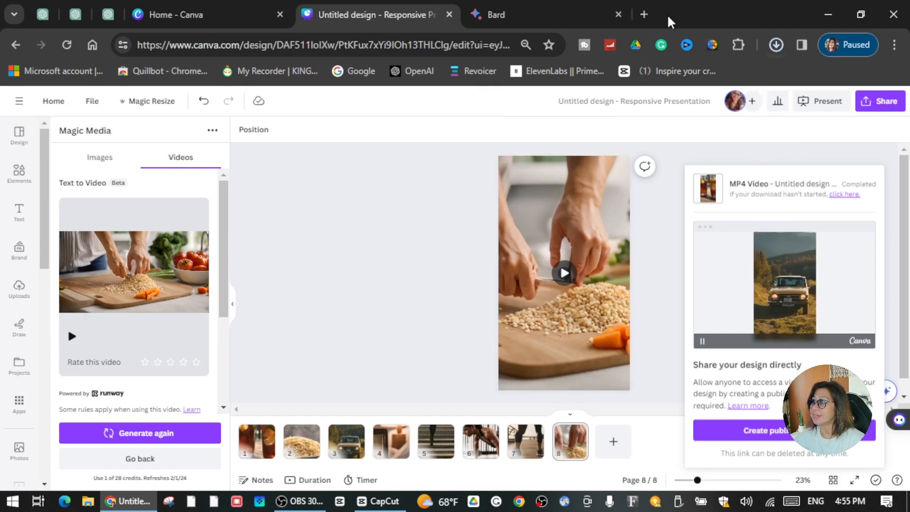
Minimise the browser, close the open CapCut project, and open Untitled design.zip from the desktop to select its eight MP4 clips
{"action": "left_click", "coordinate": [829, 18]}
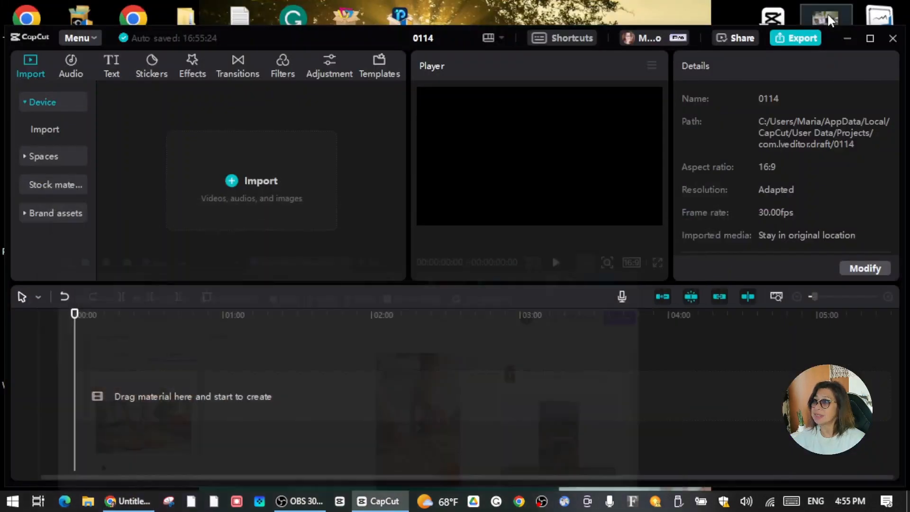
{"action": "left_click", "coordinate": [893, 38]}
{"action": "double_click", "coordinate": [403, 229]}
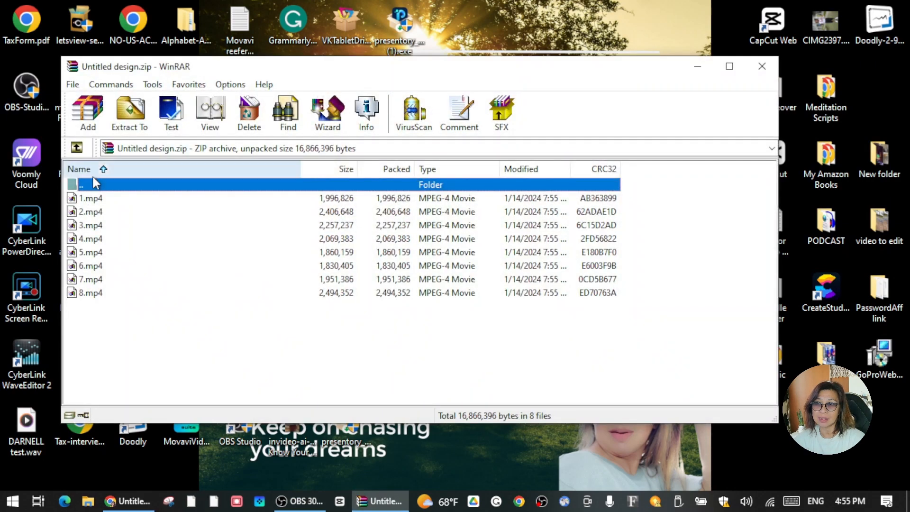
{"action": "left_click_drag", "start_coordinate": [140, 332], "coordinate": [47, 195]}
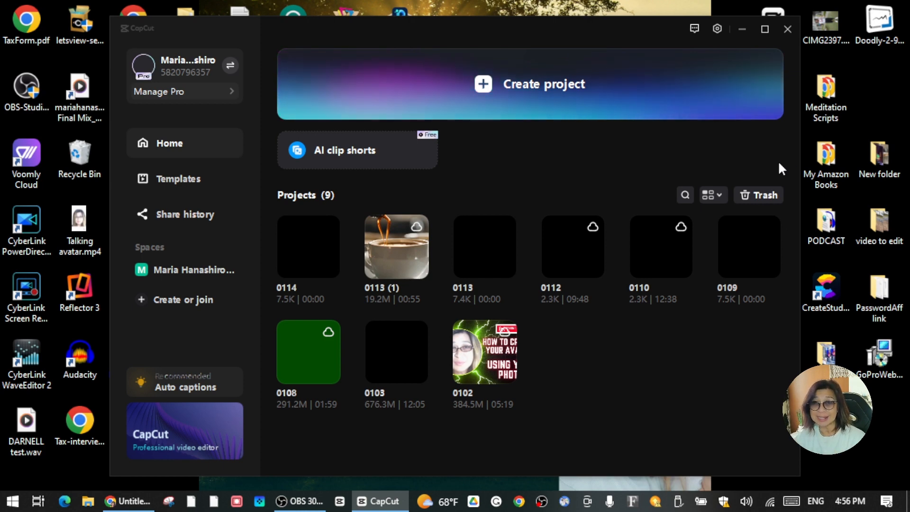
Create a new CapCut project and import the downloaded MP4 clips into it
{"action": "left_click", "coordinate": [489, 88]}
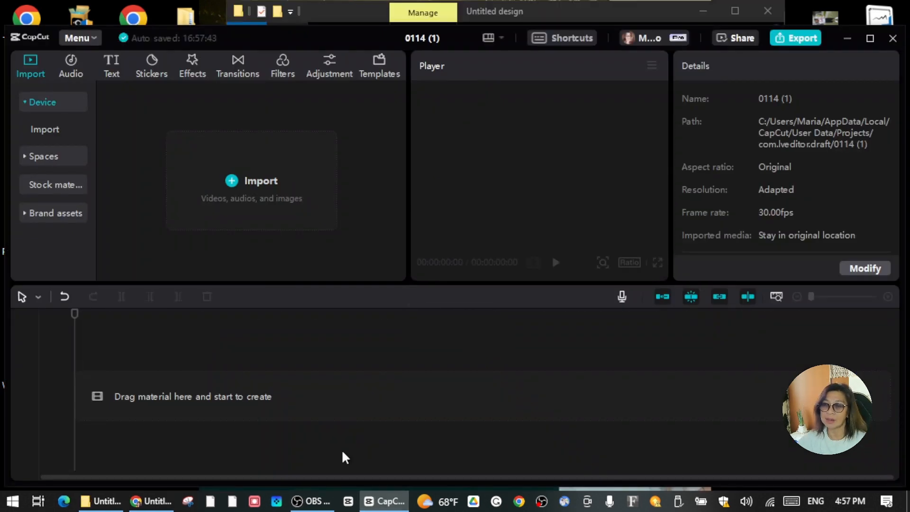
{"action": "left_click", "coordinate": [240, 189]}
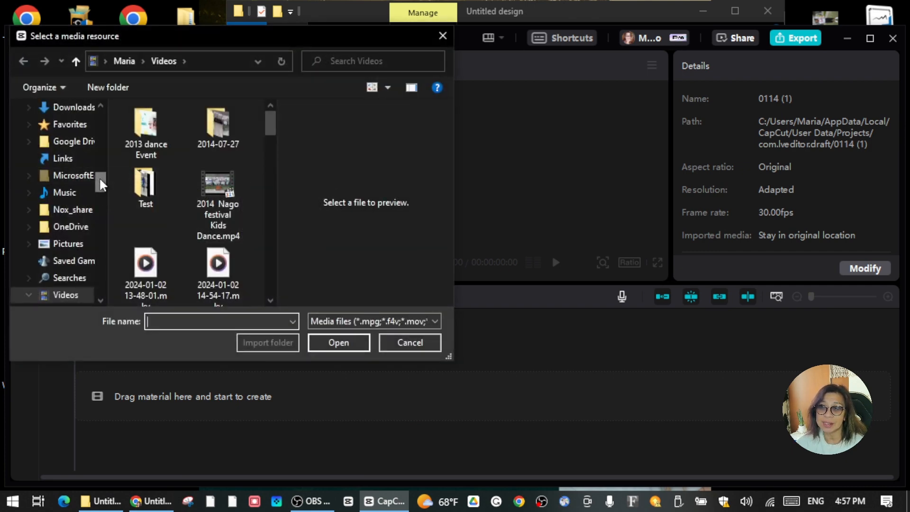
{"action": "scroll", "coordinate": [213, 193], "scroll_direction": "down", "scroll_amount": 10}
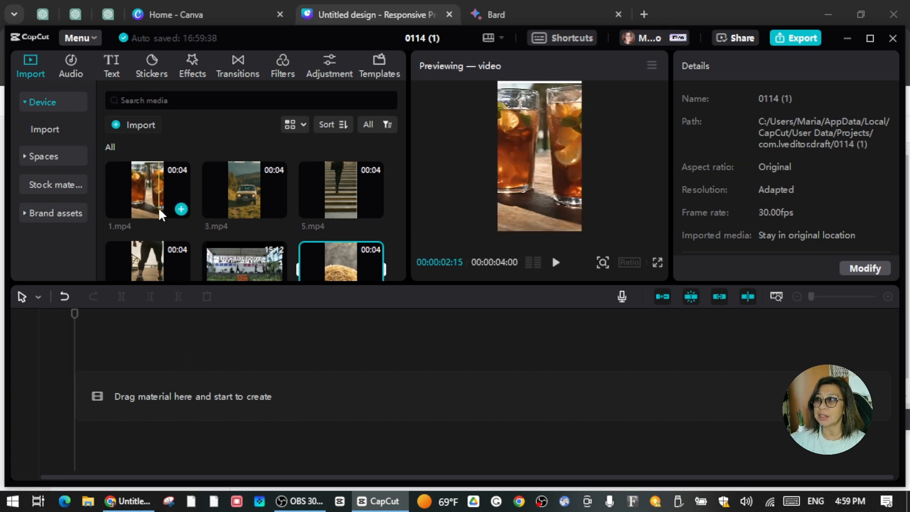
Place the clips on the timeline in the order 1.mp4, 3.mp4, 5.mp4, 7.mp4, 2.mp4, 4.mp4 and 6.mp4
{"action": "left_click_drag", "start_coordinate": [162, 214], "coordinate": [80, 406]}
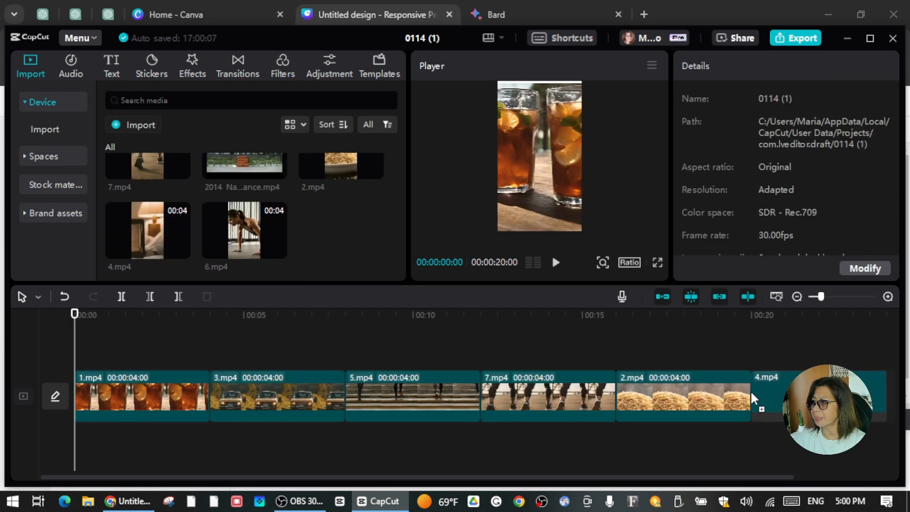
{"action": "left_click_drag", "start_coordinate": [754, 399], "coordinate": [759, 398]}
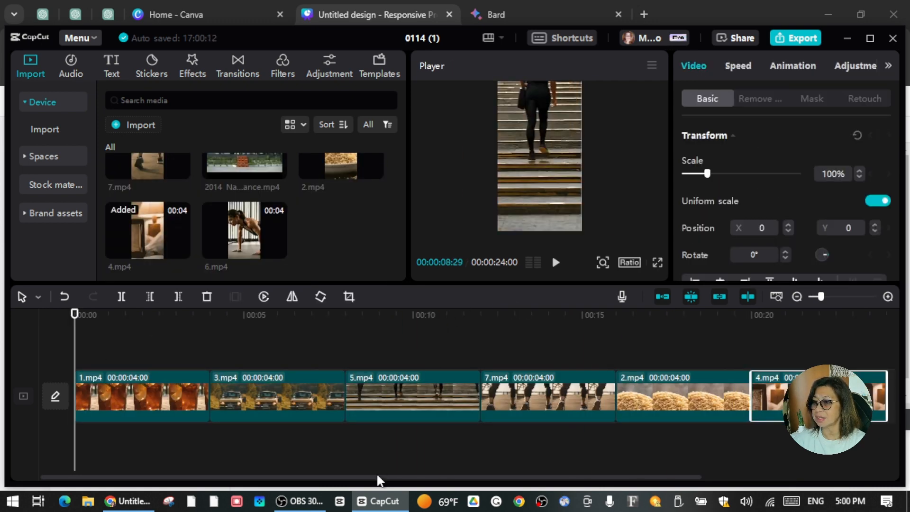
{"action": "left_click", "coordinate": [798, 296]}
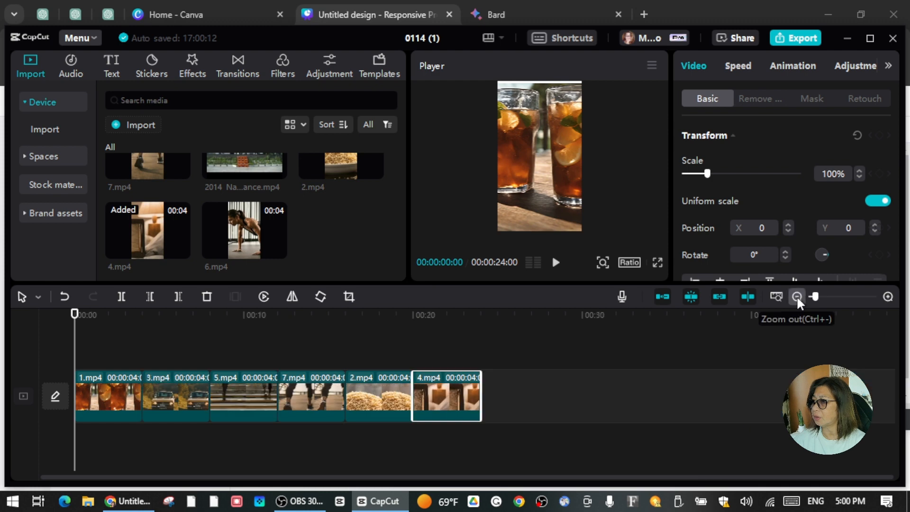
{"action": "left_click_drag", "start_coordinate": [256, 237], "coordinate": [482, 396]}
{"action": "left_click", "coordinate": [577, 333]}
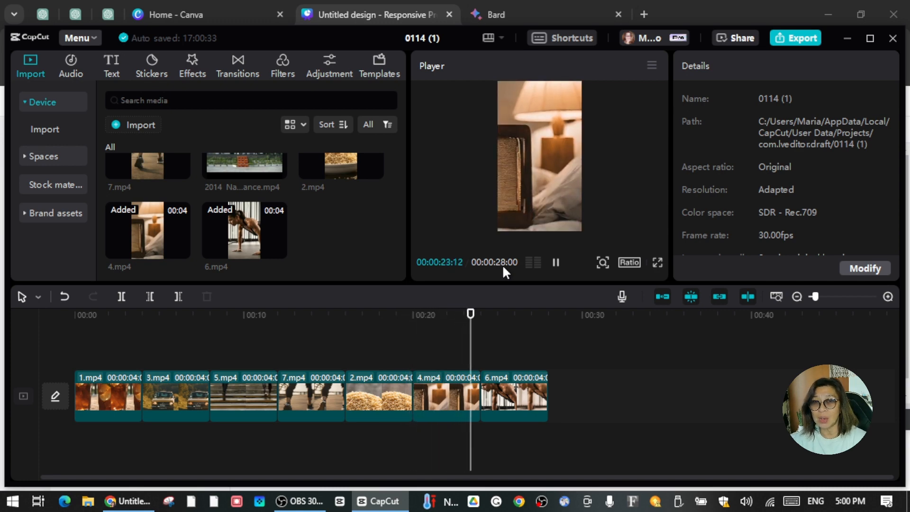
Stop the preview of the assembled clips and return the playhead to the start of the timeline
{"action": "left_click", "coordinate": [556, 264]}
{"action": "left_click_drag", "start_coordinate": [504, 315], "coordinate": [171, 356]}
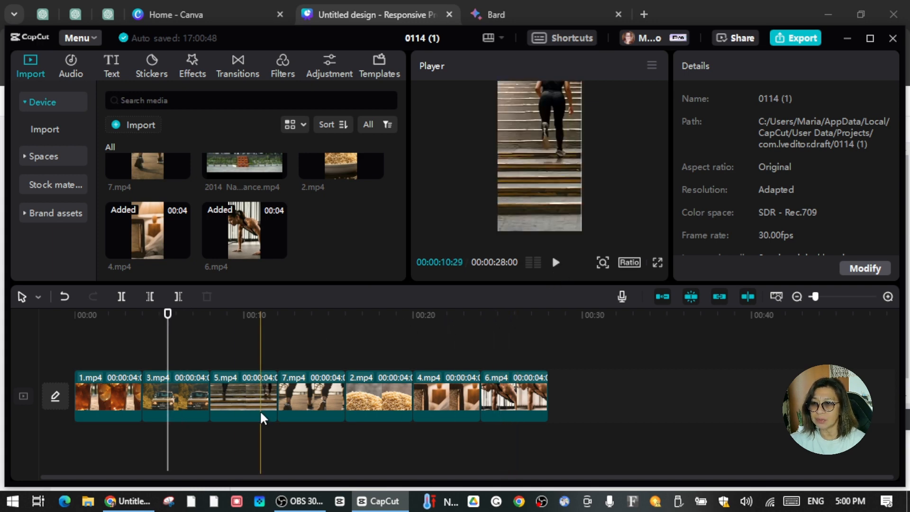
{"action": "left_click", "coordinate": [168, 314]}
{"action": "left_click_drag", "start_coordinate": [168, 315], "coordinate": [39, 340]}
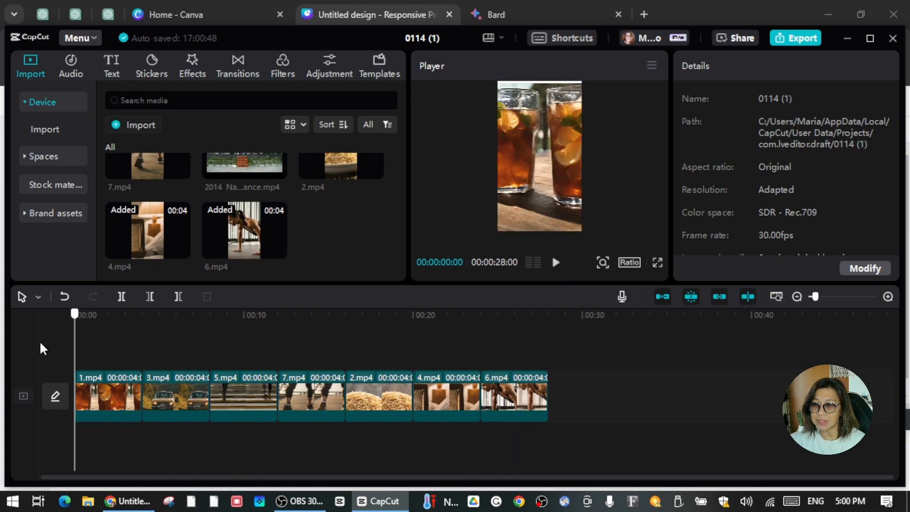
Add a default text clip at the start of the timeline and clear its placeholder text
{"action": "left_click", "coordinate": [114, 65]}
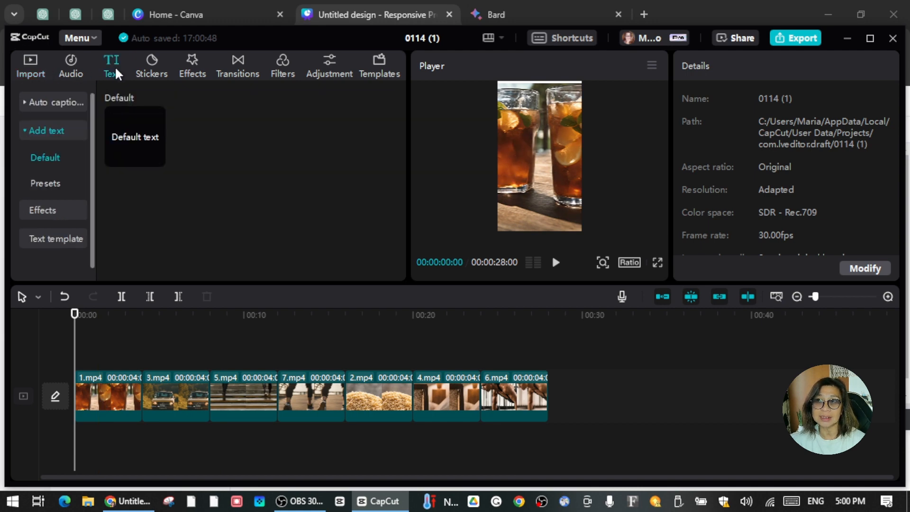
{"action": "left_click", "coordinate": [157, 159]}
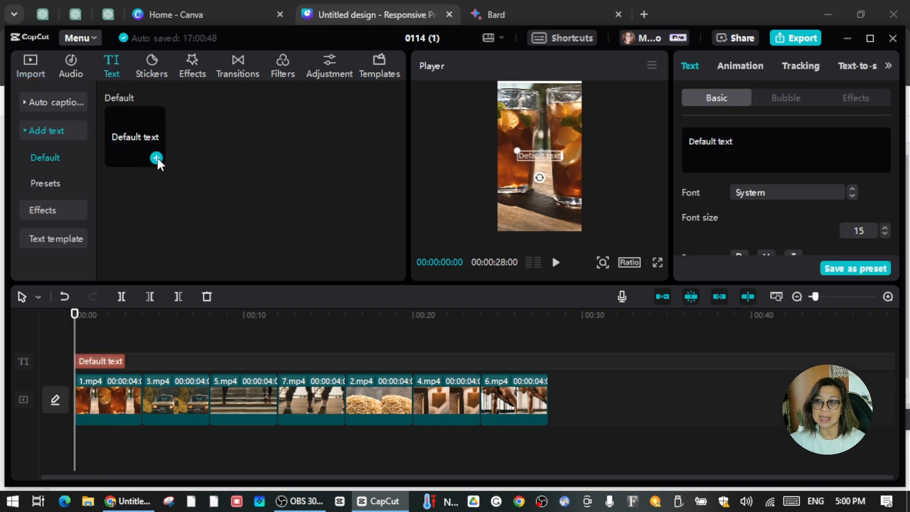
{"action": "left_click", "coordinate": [738, 138]}
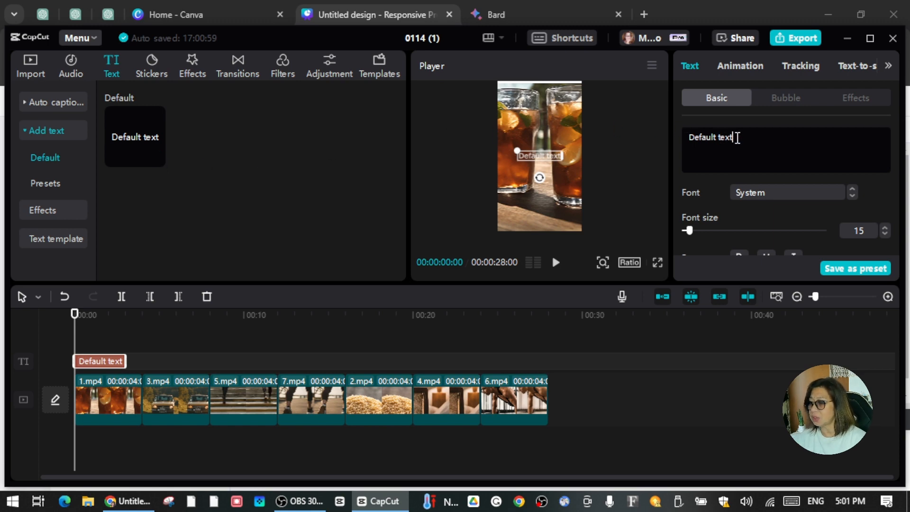
{"action": "key", "text": "BackSpace"}
{"action": "key", "text": "BackSpace"}
{"action": "key", "text": "BackSpace"}
{"action": "key", "text": "BackSpace"}
{"action": "key", "text": "BackSpace"}
{"action": "key", "text": "BackSpace"}
{"action": "key", "text": "BackSpace"}
{"action": "key", "text": "BackSpace"}
{"action": "key", "text": "BackSpace"}
{"action": "key", "text": "BackSpace"}
{"action": "key", "text": "BackSpace"}
{"action": "key", "text": "BackSpace"}
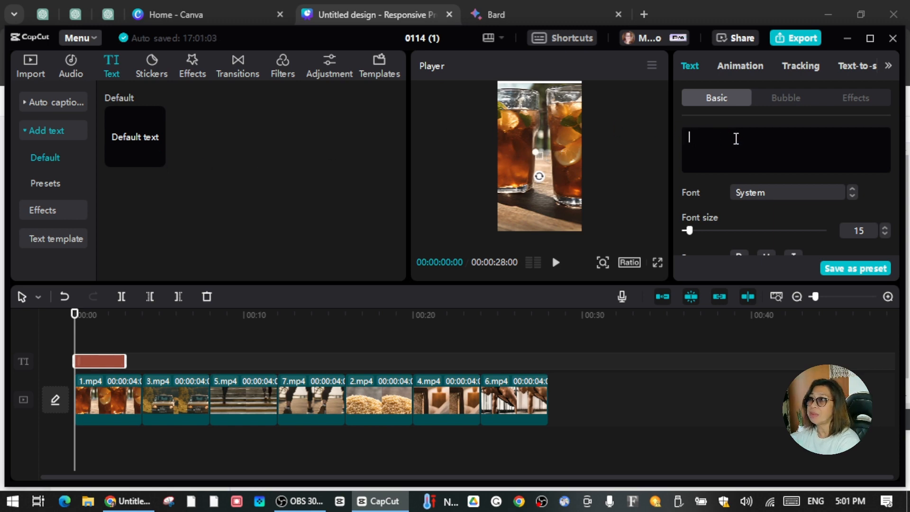
Switch to Bard and copy the first Weight Loss fact, about small shifts and 100 fewer calories per day
{"action": "left_click", "coordinate": [488, 14]}
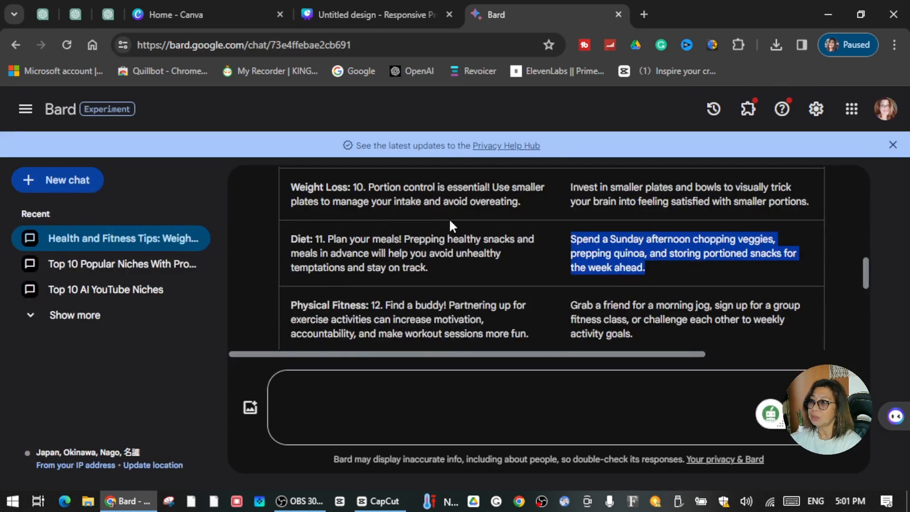
{"action": "scroll", "coordinate": [449, 223], "scroll_direction": "up", "scroll_amount": 4}
{"action": "scroll", "coordinate": [450, 227], "scroll_direction": "up", "scroll_amount": 8}
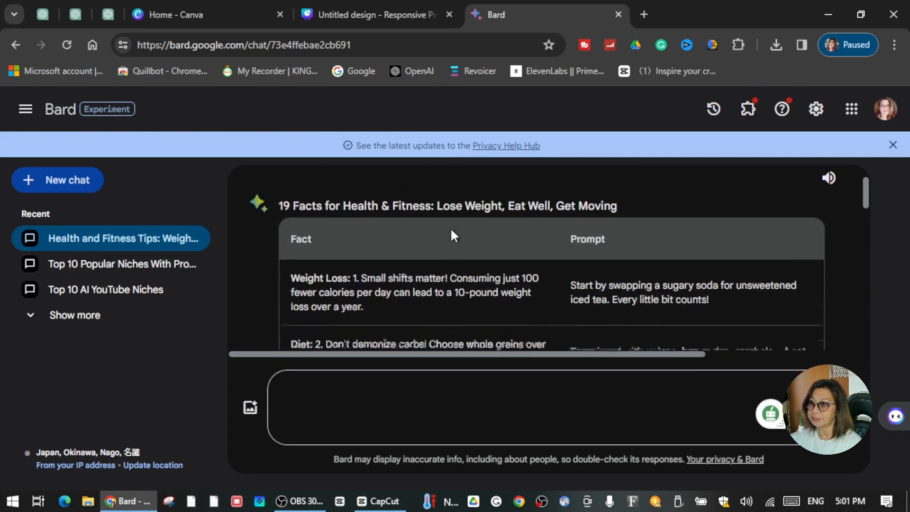
{"action": "scroll", "coordinate": [452, 228], "scroll_direction": "down", "scroll_amount": 2}
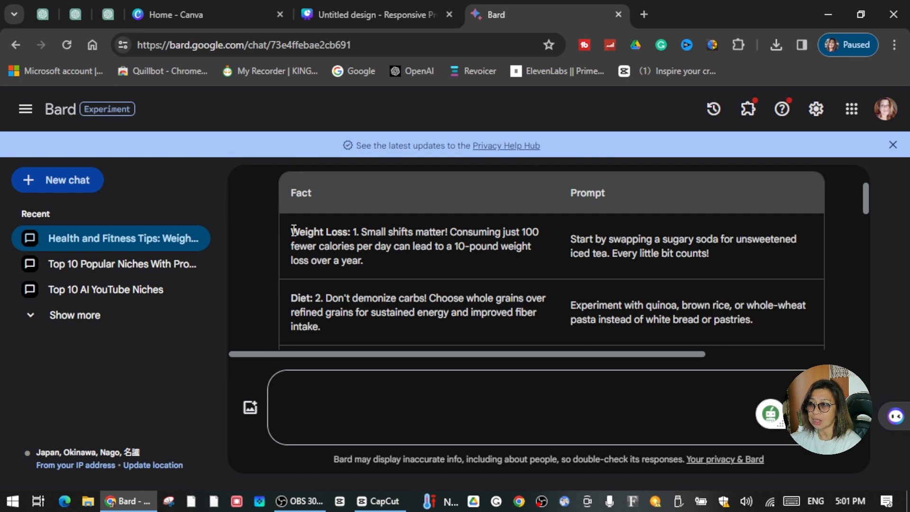
{"action": "left_click_drag", "start_coordinate": [295, 231], "coordinate": [365, 260]}
{"action": "key", "text": "ctrl+c"}
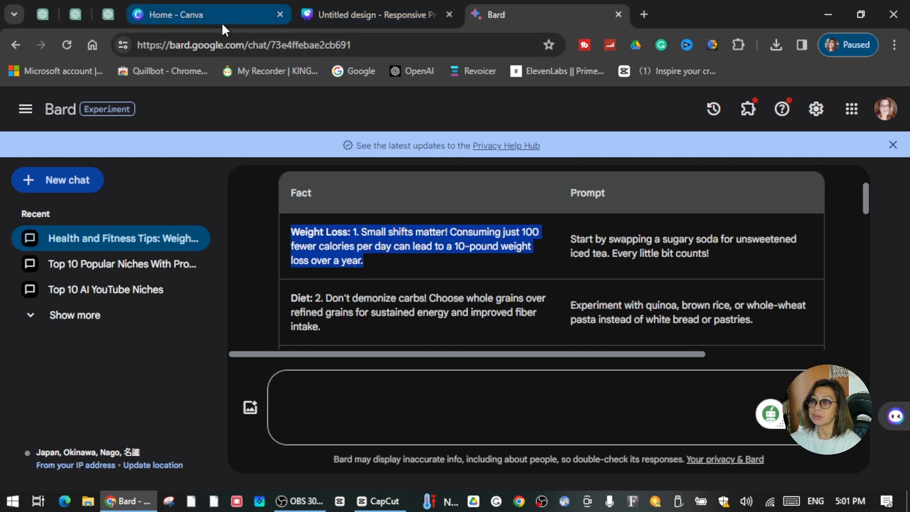
Switch back to CapCut and paste the copied Weight Loss fact into the empty text clip
{"action": "left_click", "coordinate": [363, 505]}
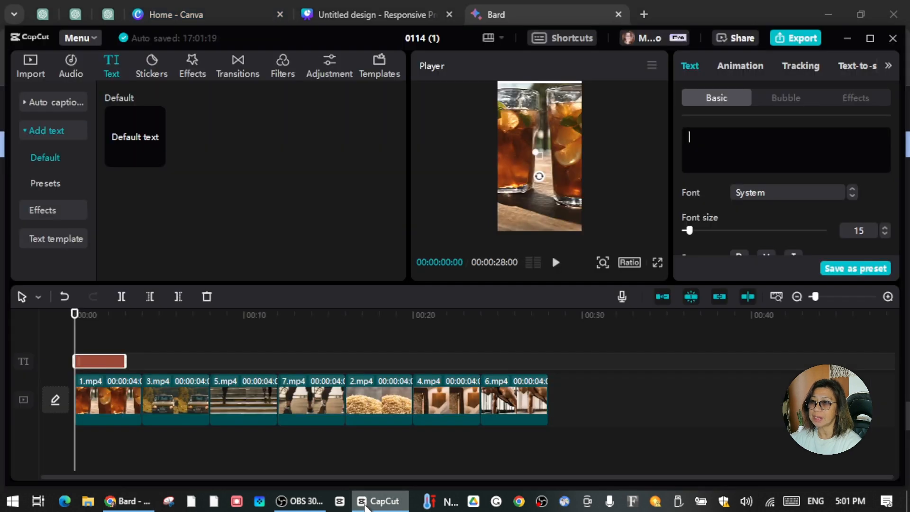
{"action": "right_click", "coordinate": [724, 146]}
{"action": "left_click", "coordinate": [744, 224]}
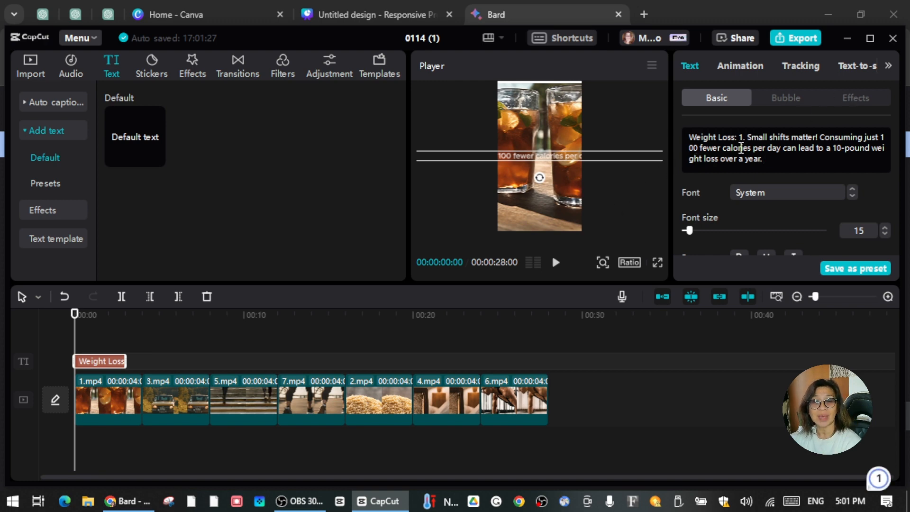
Generate a text-to-speech voiceover of the first fact with the Charming Female voice
{"action": "left_click", "coordinate": [888, 66]}
{"action": "left_click", "coordinate": [838, 66]}
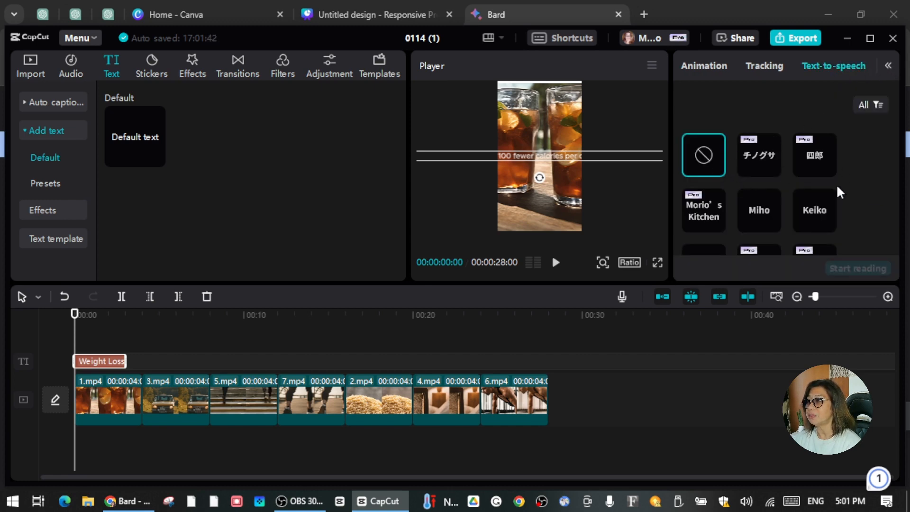
{"action": "scroll", "coordinate": [815, 178], "scroll_direction": "down", "scroll_amount": 8}
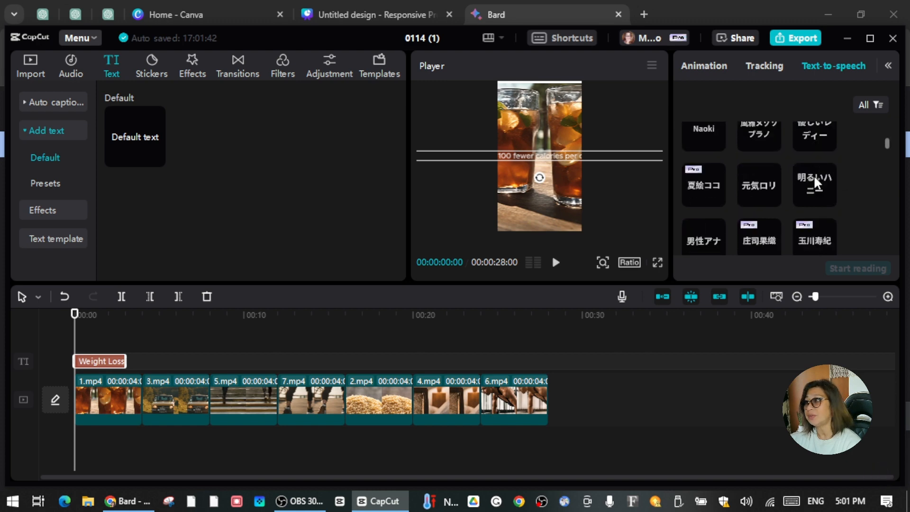
{"action": "scroll", "coordinate": [815, 178], "scroll_direction": "down", "scroll_amount": 5}
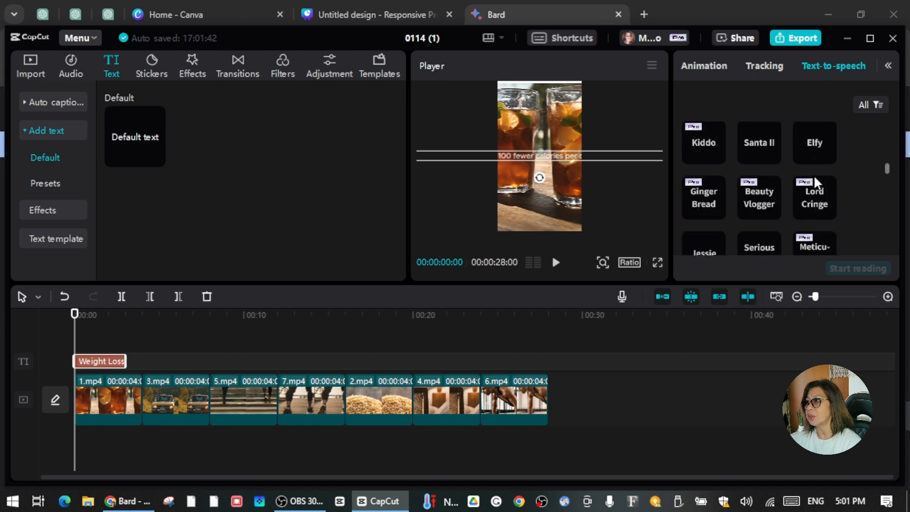
{"action": "scroll", "coordinate": [775, 214], "scroll_direction": "down", "scroll_amount": 4}
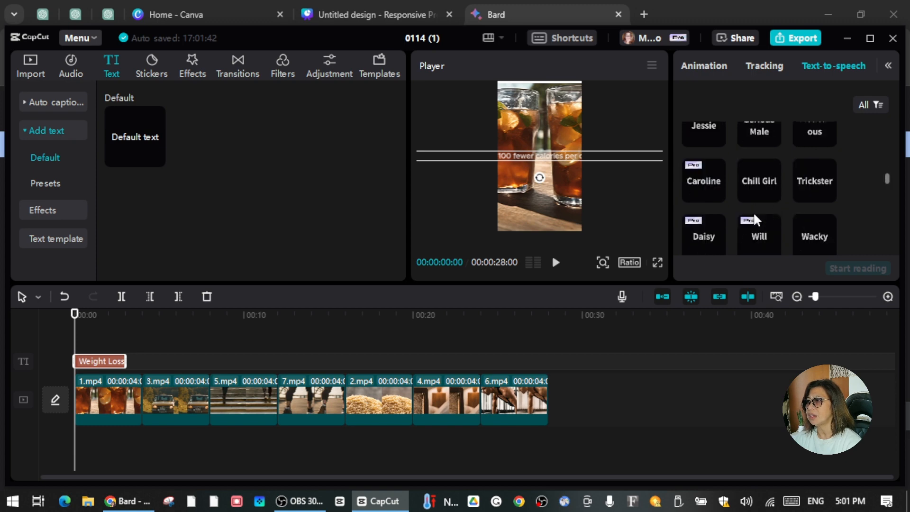
{"action": "left_click", "coordinate": [700, 183]}
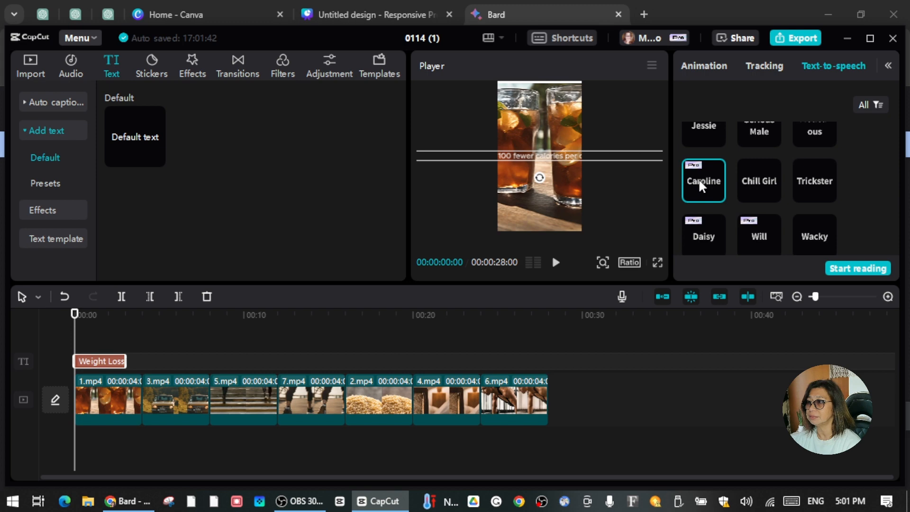
{"action": "scroll", "coordinate": [835, 167], "scroll_direction": "down", "scroll_amount": 2}
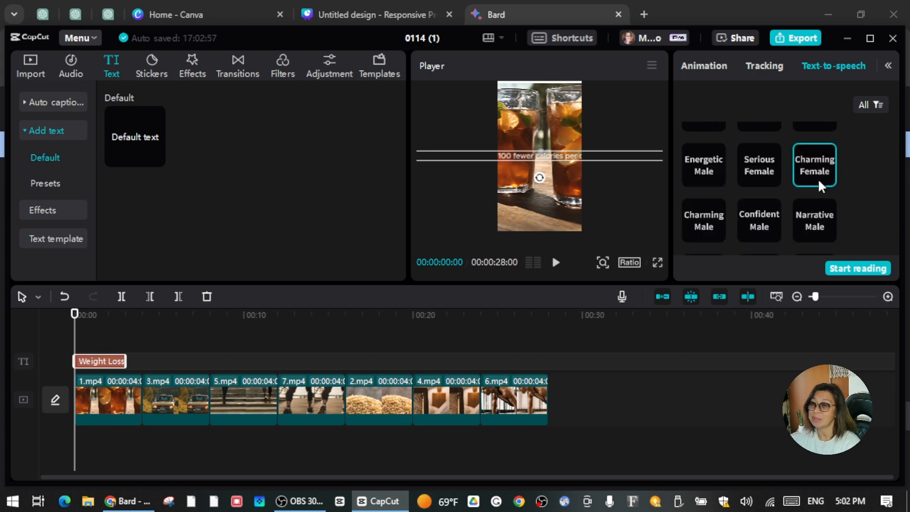
{"action": "left_click", "coordinate": [841, 265]}
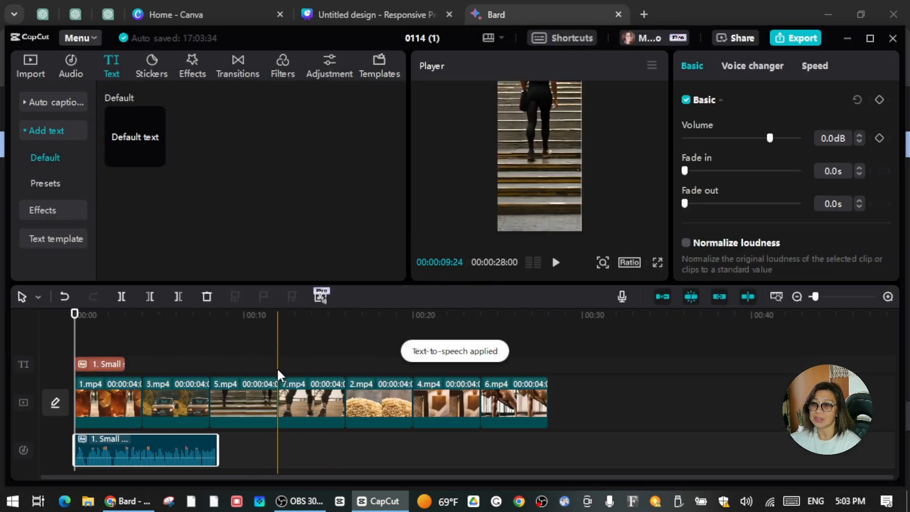
Play the generated voiceover against the clips and check the first fact's text clip
{"action": "left_click", "coordinate": [556, 264]}
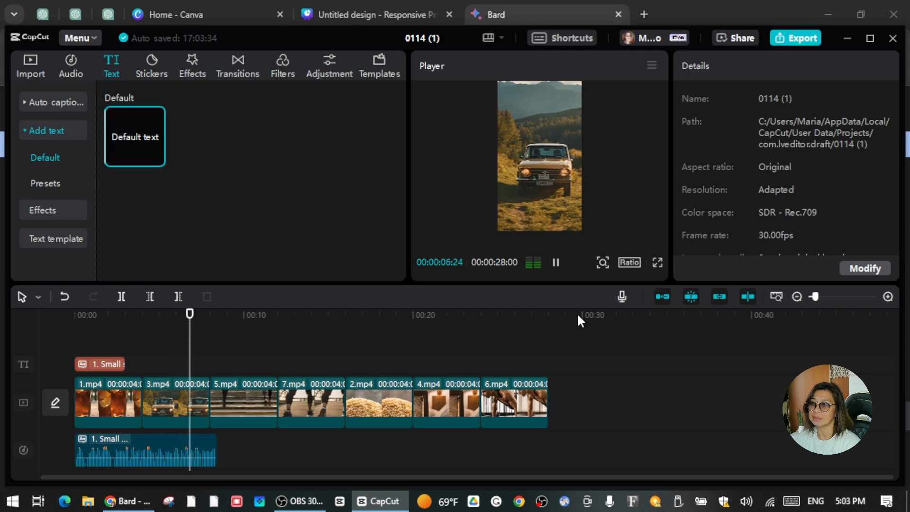
{"action": "left_click", "coordinate": [555, 264]}
{"action": "left_click", "coordinate": [109, 364]}
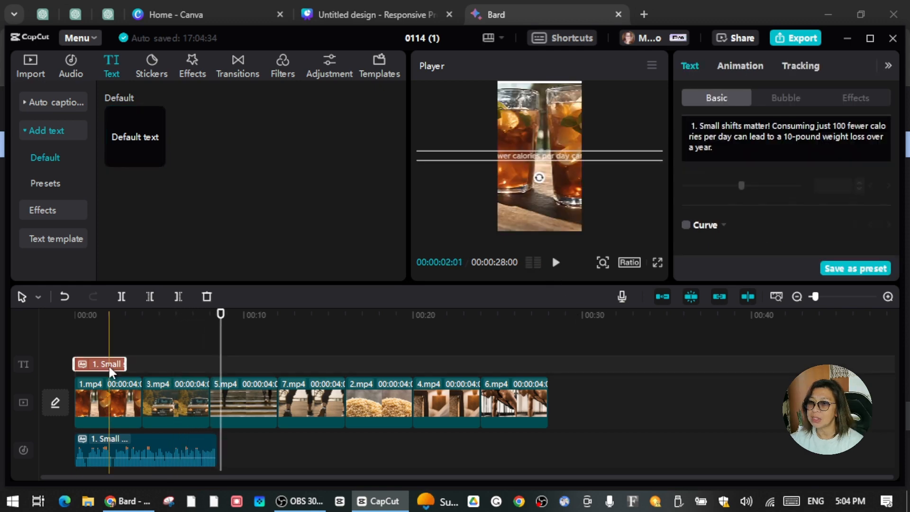
Copy the 1.mp4 clip and paste the duplicate at 00:00:04:00, directly after the original on the main track
{"action": "left_click", "coordinate": [110, 404]}
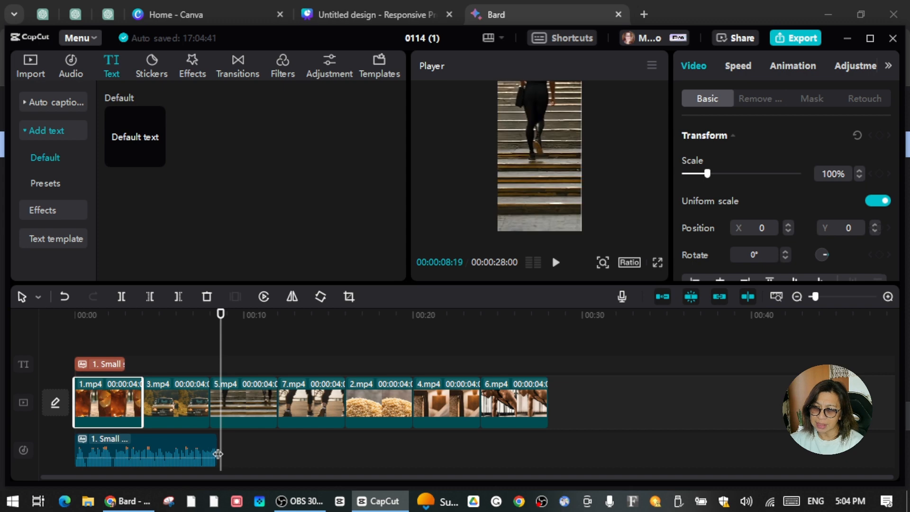
{"action": "right_click", "coordinate": [115, 402]}
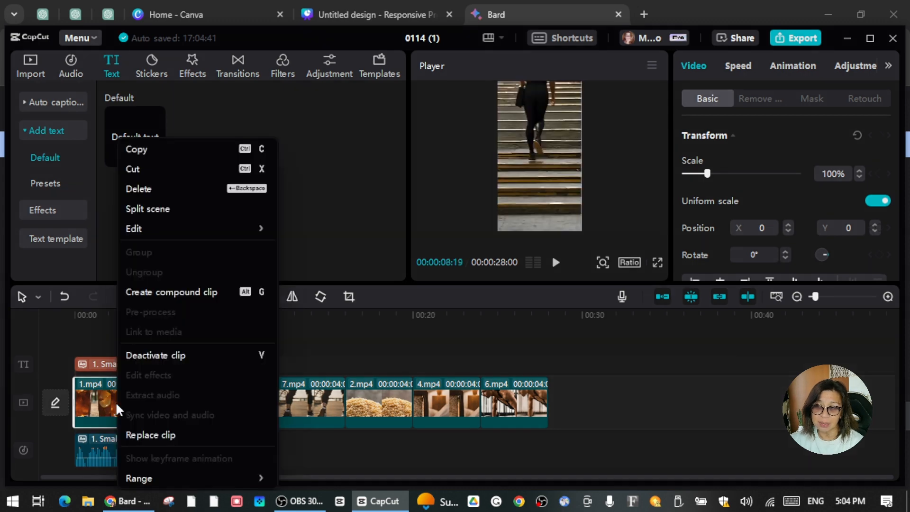
{"action": "left_click", "coordinate": [146, 150]}
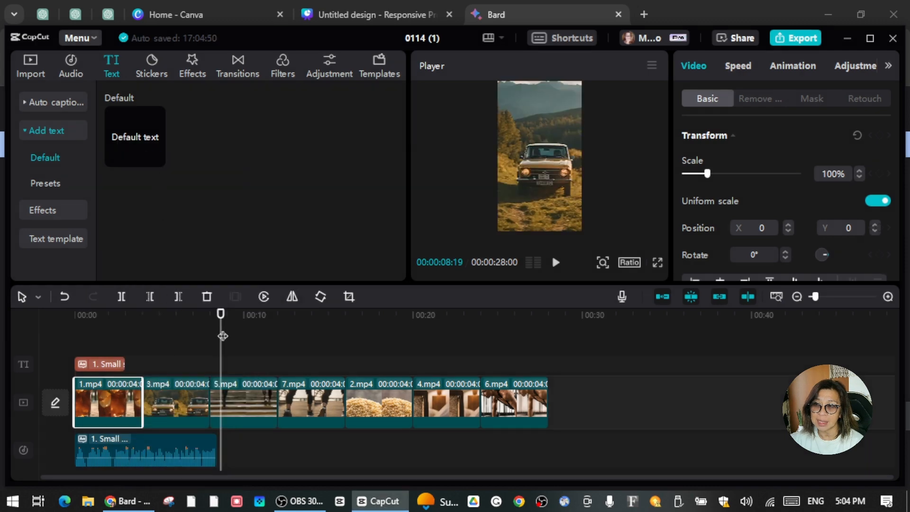
{"action": "left_click_drag", "start_coordinate": [222, 335], "coordinate": [143, 335]}
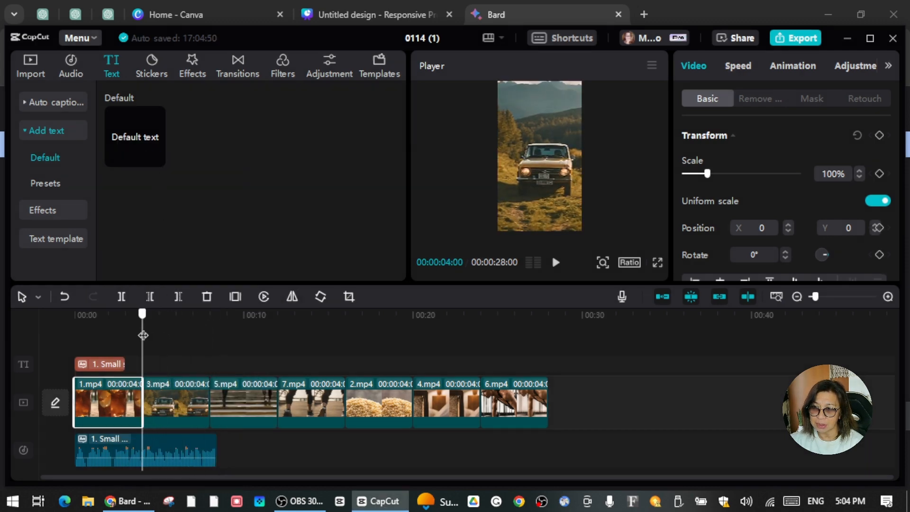
{"action": "right_click", "coordinate": [143, 368]}
{"action": "left_click", "coordinate": [175, 372]}
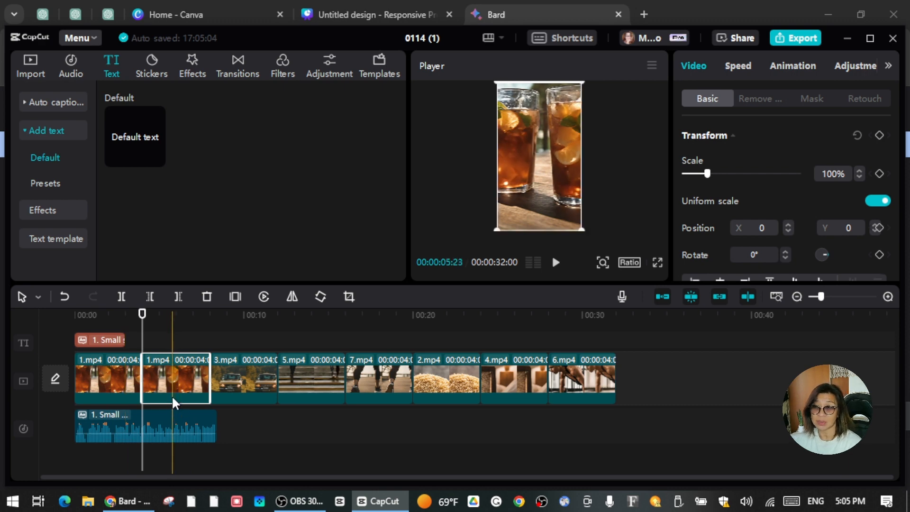
Add the Bum light-effect transition between the second 1.mp4 clip and the 3.mp4 clip, accepting duplicate frames for it
{"action": "left_click", "coordinate": [237, 316]}
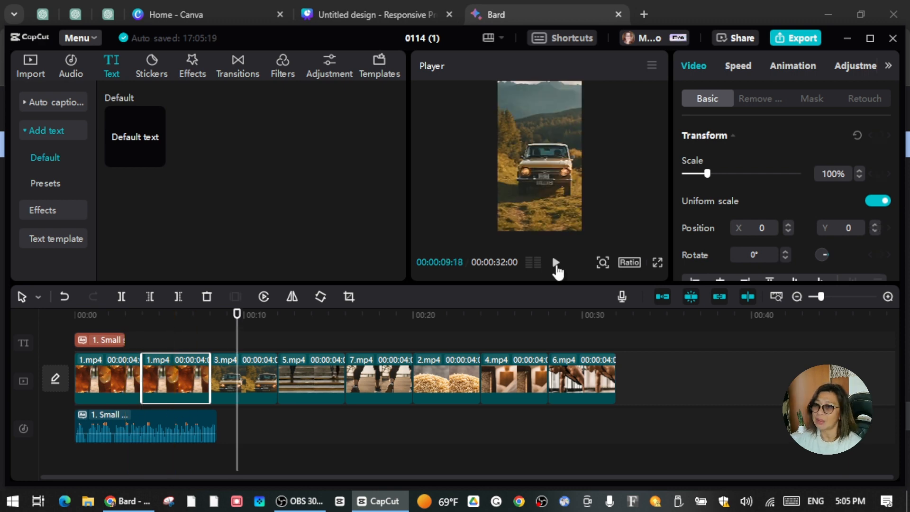
{"action": "left_click", "coordinate": [237, 66]}
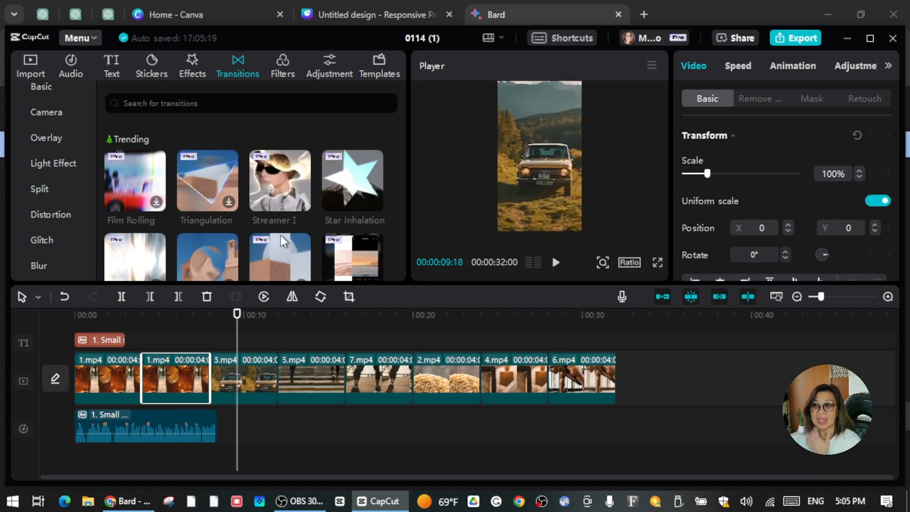
{"action": "scroll", "coordinate": [153, 258], "scroll_direction": "down", "scroll_amount": 2}
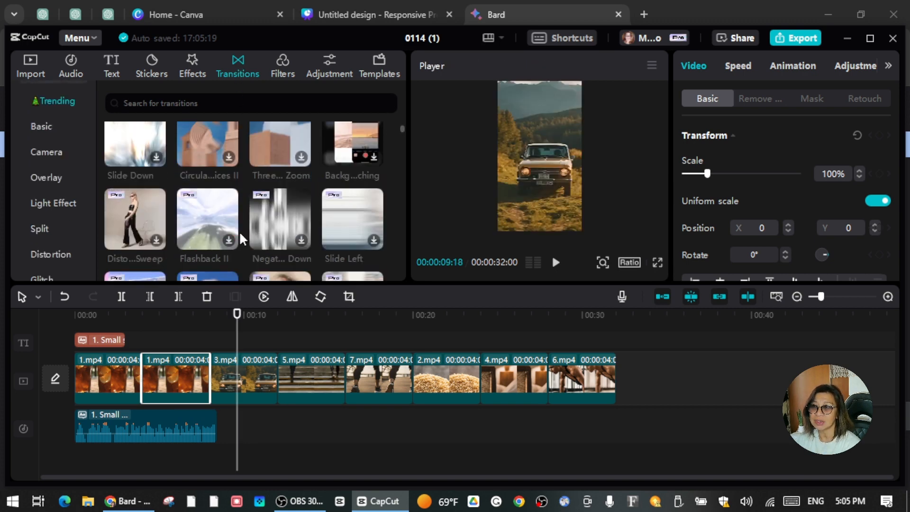
{"action": "scroll", "coordinate": [264, 227], "scroll_direction": "down", "scroll_amount": 3}
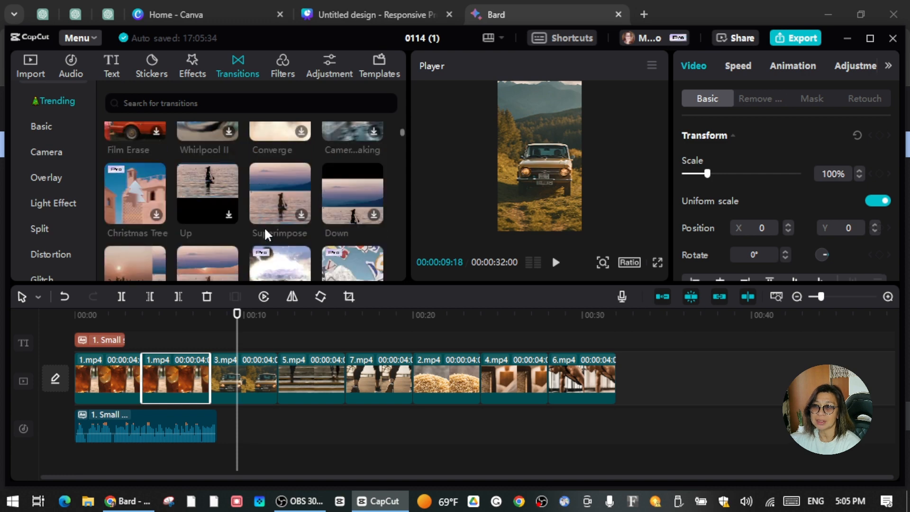
{"action": "scroll", "coordinate": [264, 226], "scroll_direction": "down", "scroll_amount": 4}
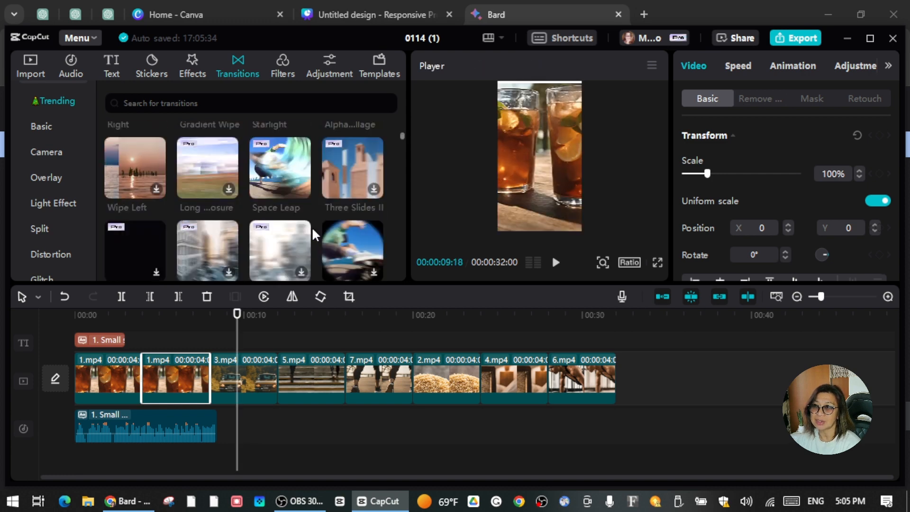
{"action": "scroll", "coordinate": [311, 226], "scroll_direction": "down", "scroll_amount": 3}
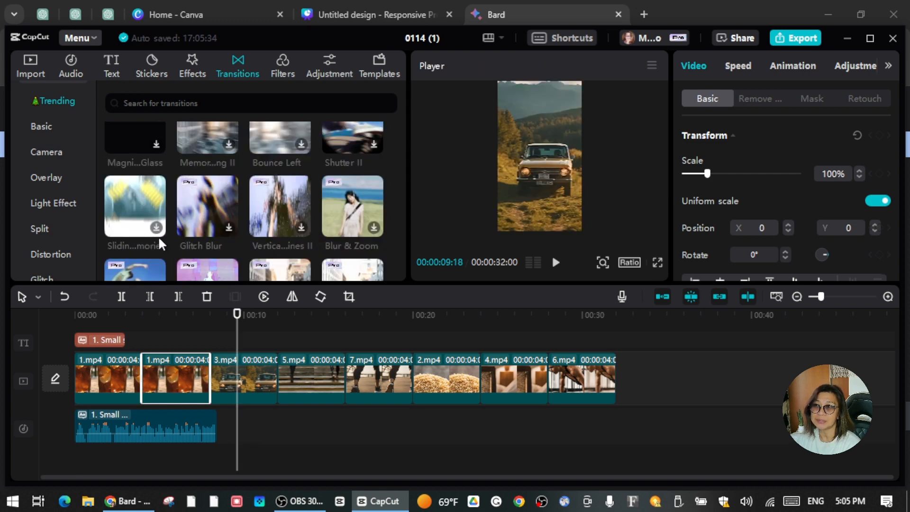
{"action": "scroll", "coordinate": [160, 243], "scroll_direction": "down", "scroll_amount": 3}
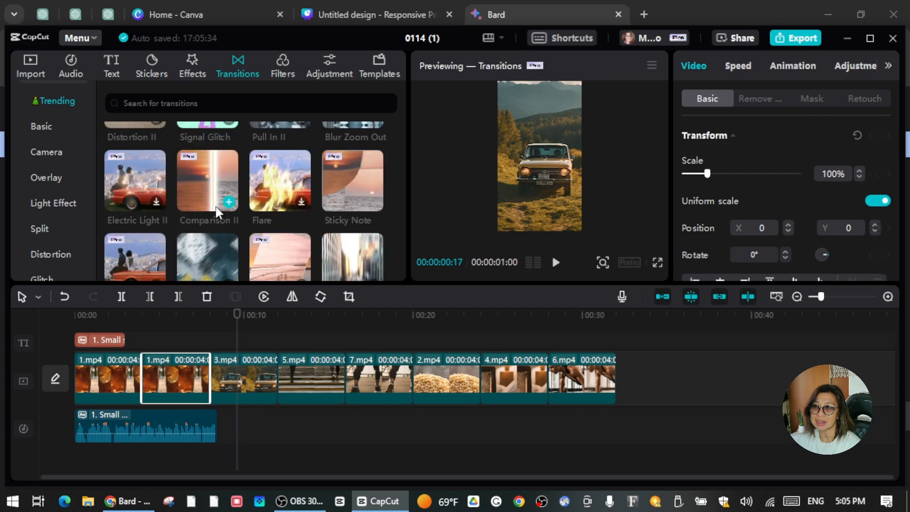
{"action": "scroll", "coordinate": [194, 206], "scroll_direction": "down", "scroll_amount": 3}
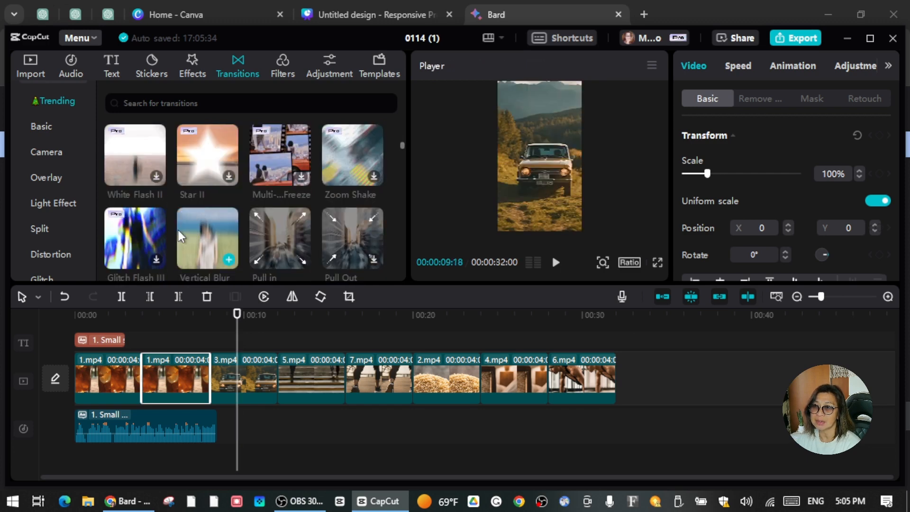
{"action": "scroll", "coordinate": [164, 243], "scroll_direction": "down", "scroll_amount": 5}
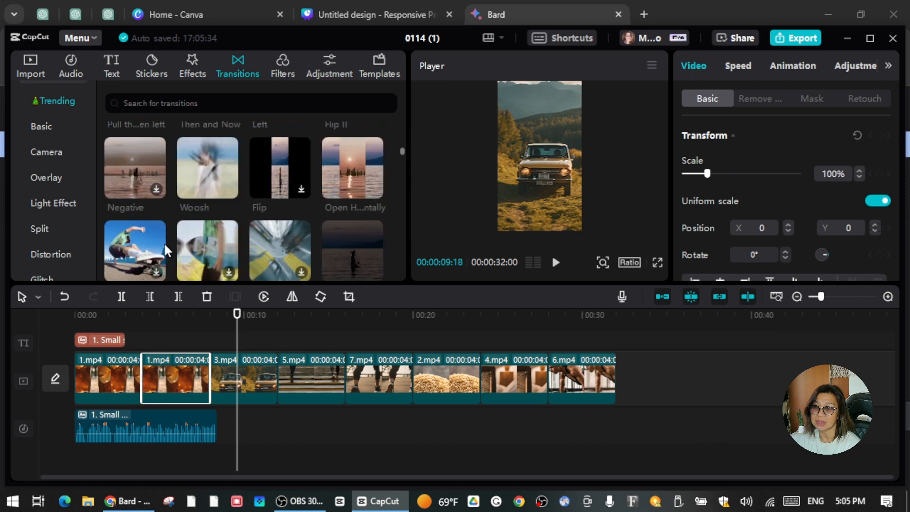
{"action": "scroll", "coordinate": [164, 243], "scroll_direction": "down", "scroll_amount": 6}
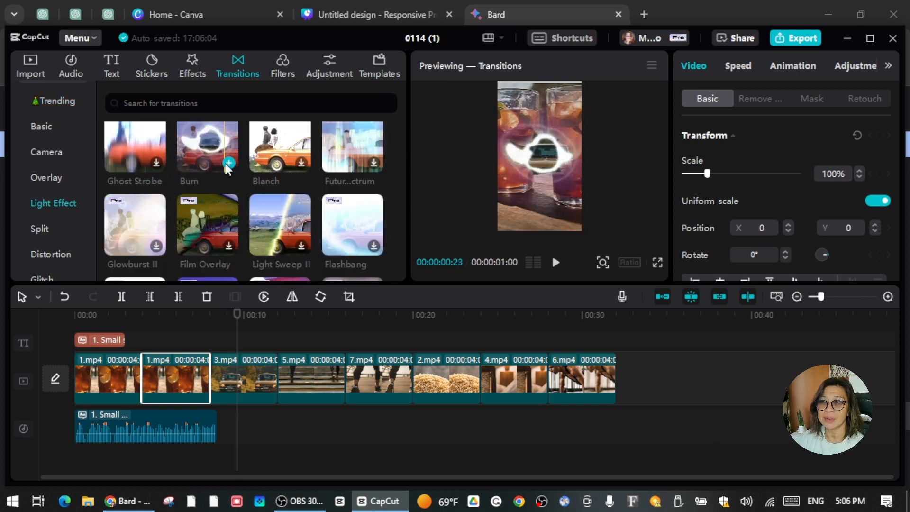
{"action": "left_click", "coordinate": [229, 164]}
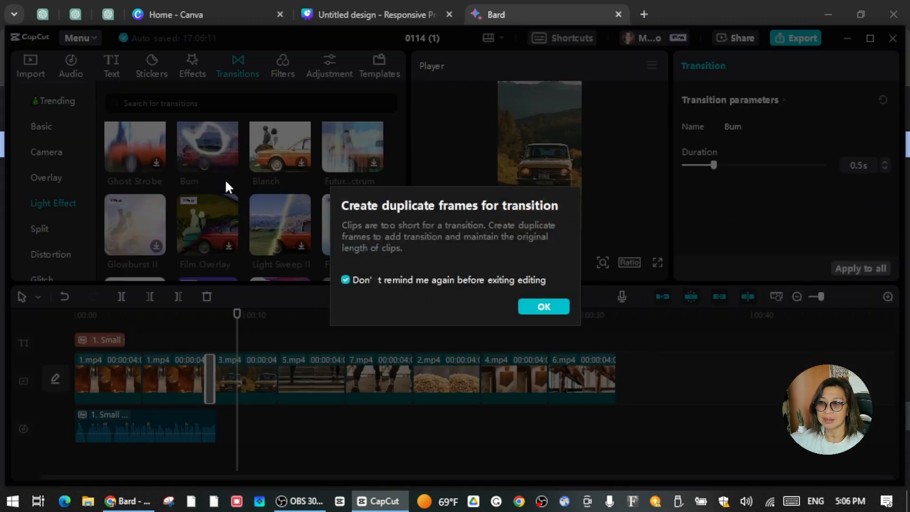
{"action": "left_click", "coordinate": [559, 304]}
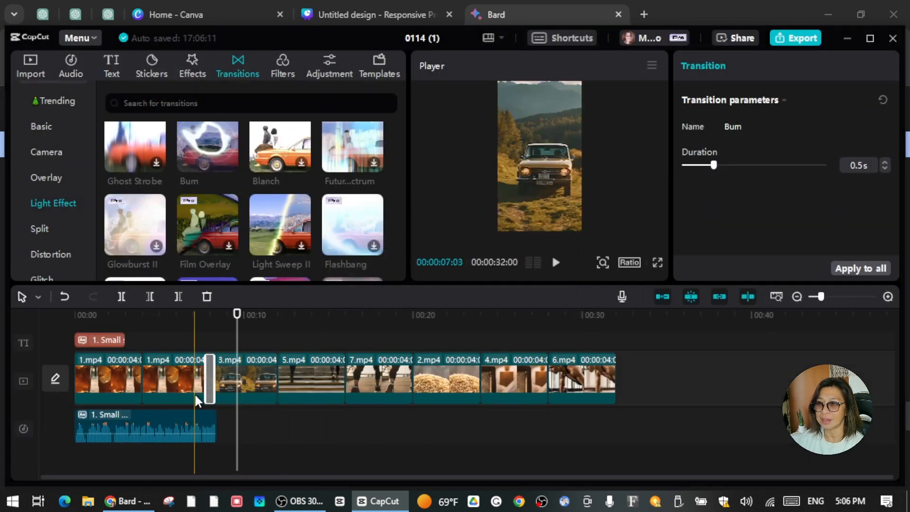
Play the Bum transition between the 1.mp4 and 3.mp4 clips and set its duration to 0.6 s
{"action": "left_click_drag", "start_coordinate": [237, 317], "coordinate": [189, 316]}
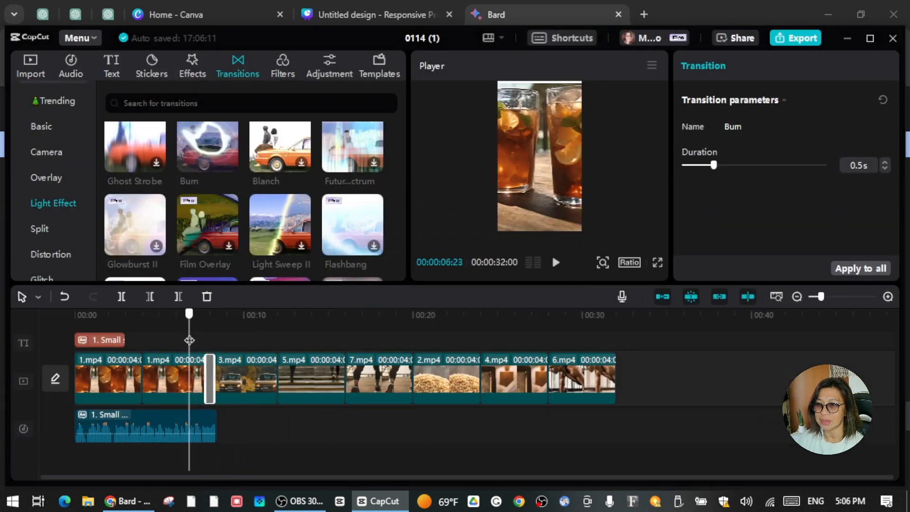
{"action": "left_click", "coordinate": [557, 263]}
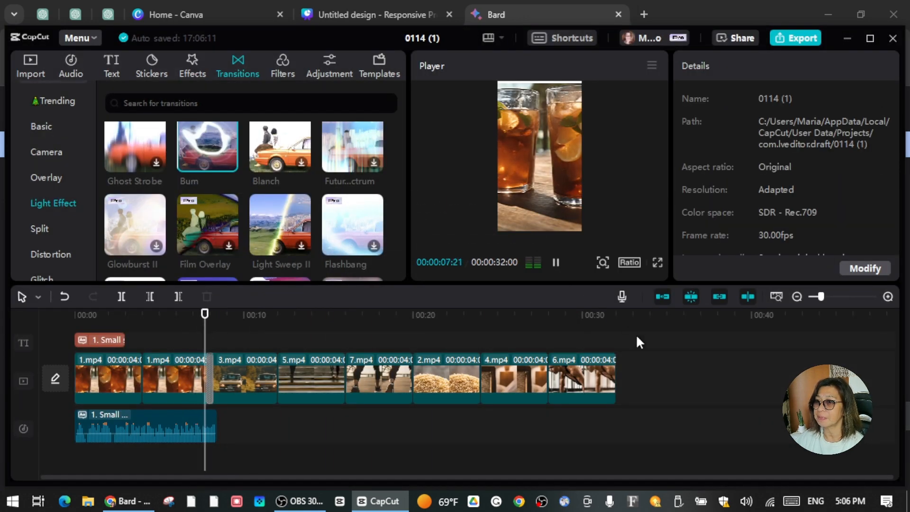
{"action": "left_click", "coordinate": [555, 263]}
{"action": "left_click", "coordinate": [210, 380]}
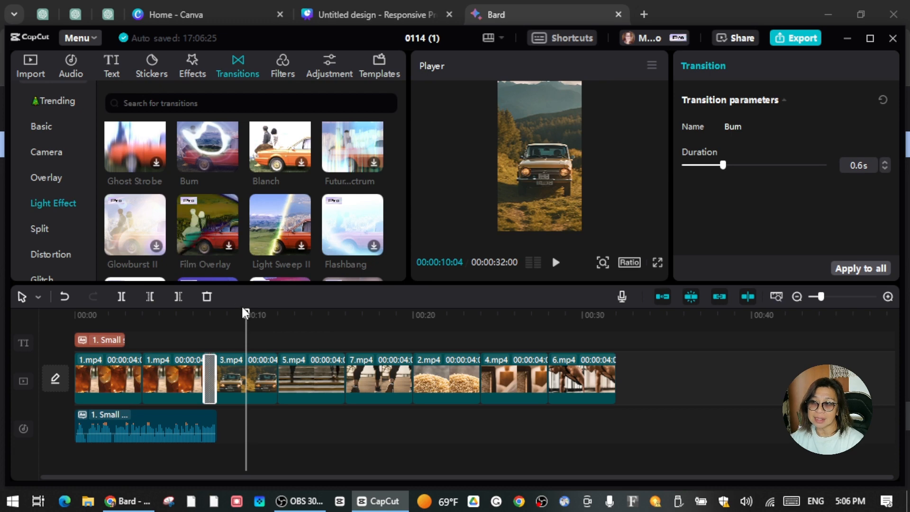
Add a default text clip at 00:00:08:13, where the first voiceover ends, and clear its placeholder text
{"action": "left_click_drag", "start_coordinate": [245, 318], "coordinate": [218, 316]}
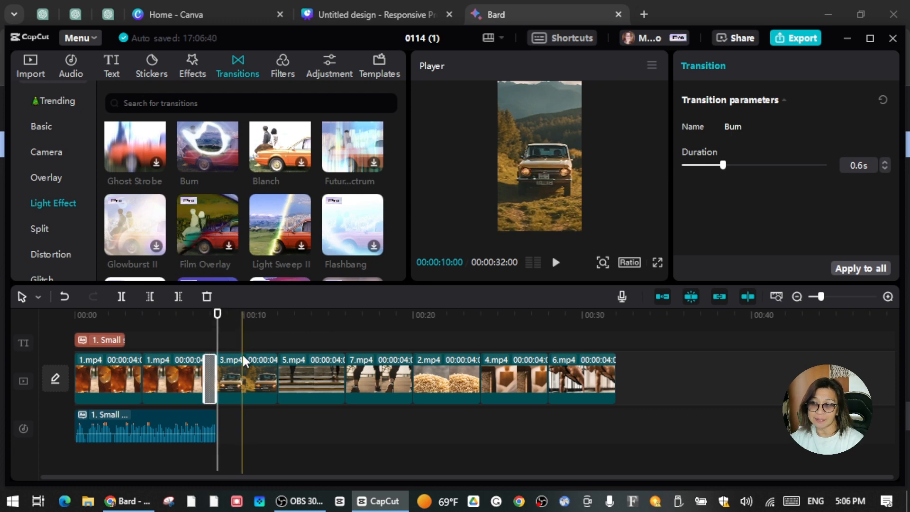
{"action": "left_click", "coordinate": [112, 59]}
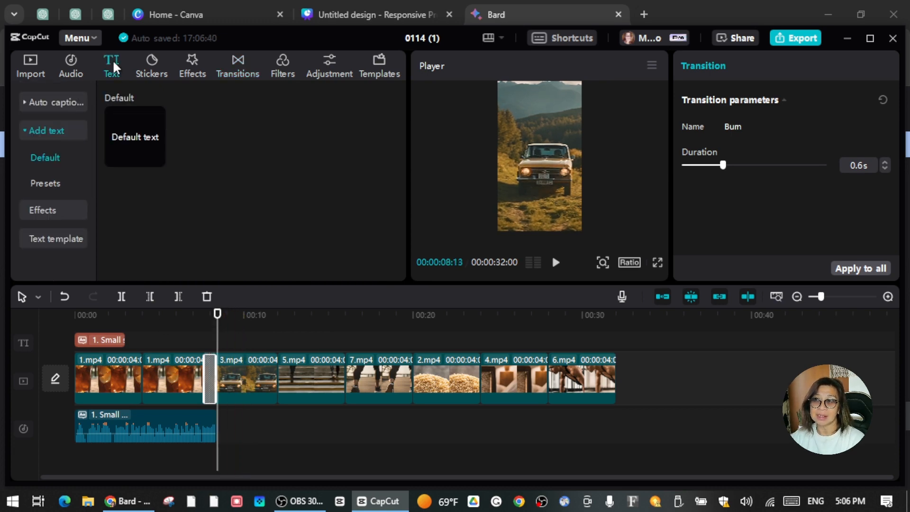
{"action": "left_click", "coordinate": [155, 158]}
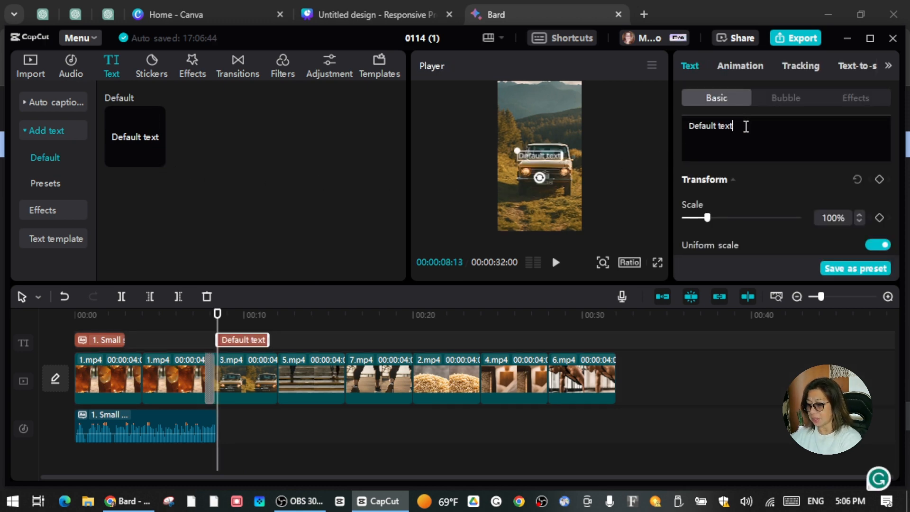
{"action": "key", "text": "BackSpace"}
{"action": "key", "text": "BackSpace"}
{"action": "key", "text": "BackSpace"}
{"action": "key", "text": "BackSpace"}
{"action": "key", "text": "BackSpace"}
{"action": "key", "text": "BackSpace"}
{"action": "key", "text": "BackSpace"}
{"action": "key", "text": "BackSpace"}
{"action": "key", "text": "BackSpace"}
{"action": "key", "text": "BackSpace"}
{"action": "key", "text": "BackSpace"}
{"action": "key", "text": "BackSpace"}
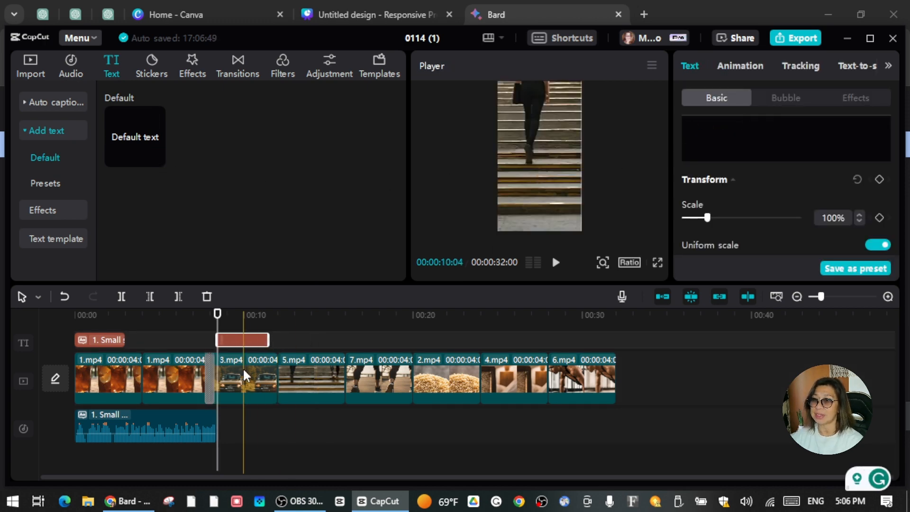
Switch to Bard and copy the text of Physical Fitness fact 3, from "Find activities you enjoy!" to "brisk walking."
{"action": "left_click", "coordinate": [510, 12]}
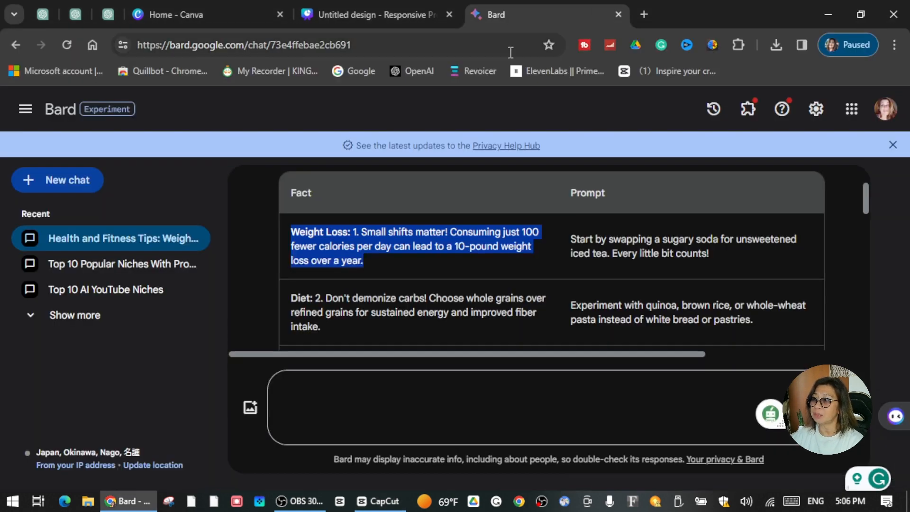
{"action": "scroll", "coordinate": [630, 334], "scroll_direction": "down", "scroll_amount": 3}
{"action": "left_click_drag", "start_coordinate": [377, 215], "coordinate": [514, 244]}
{"action": "right_click", "coordinate": [478, 228]}
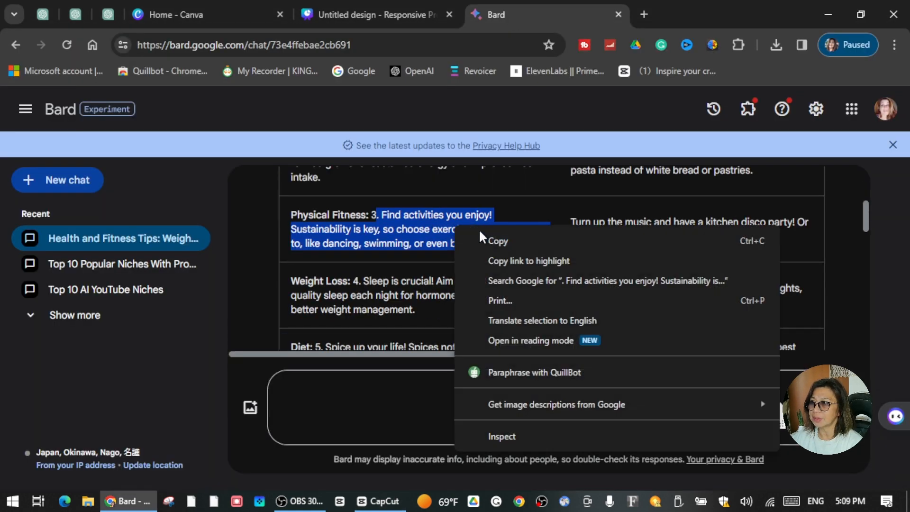
{"action": "left_click", "coordinate": [519, 241]}
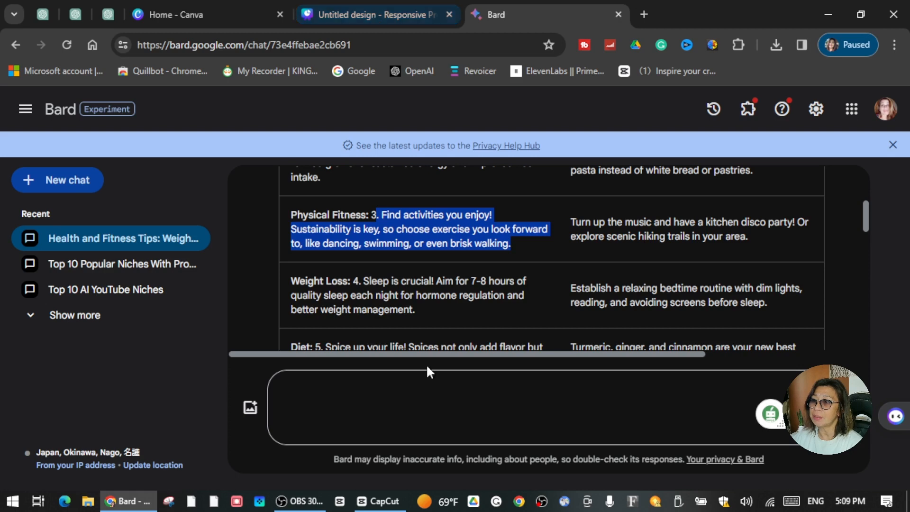
Switch back to CapCut and paste the copied Physical Fitness fact into the emptied text clip
{"action": "left_click", "coordinate": [381, 503]}
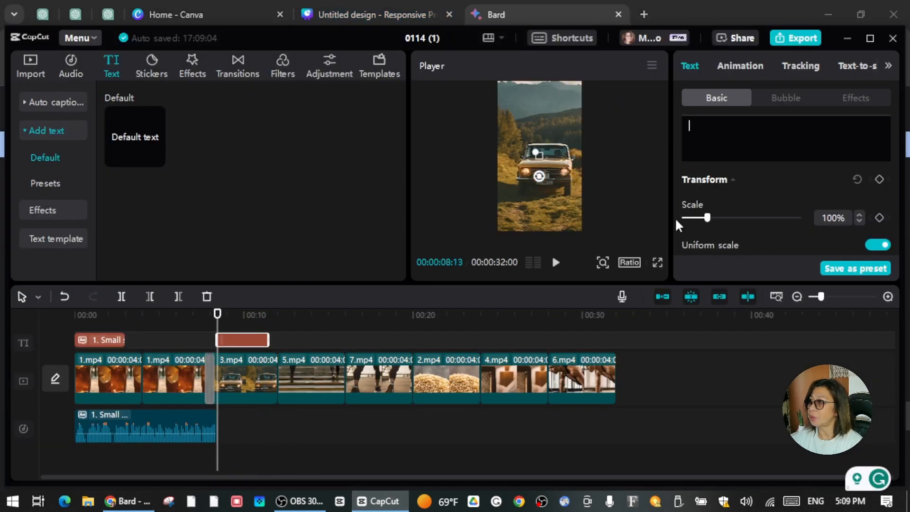
{"action": "right_click", "coordinate": [702, 136]}
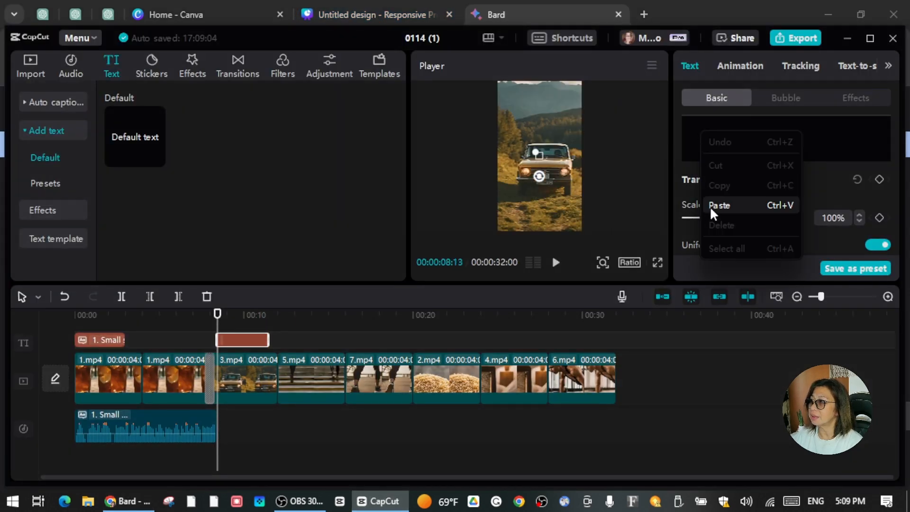
{"action": "left_click", "coordinate": [710, 205]}
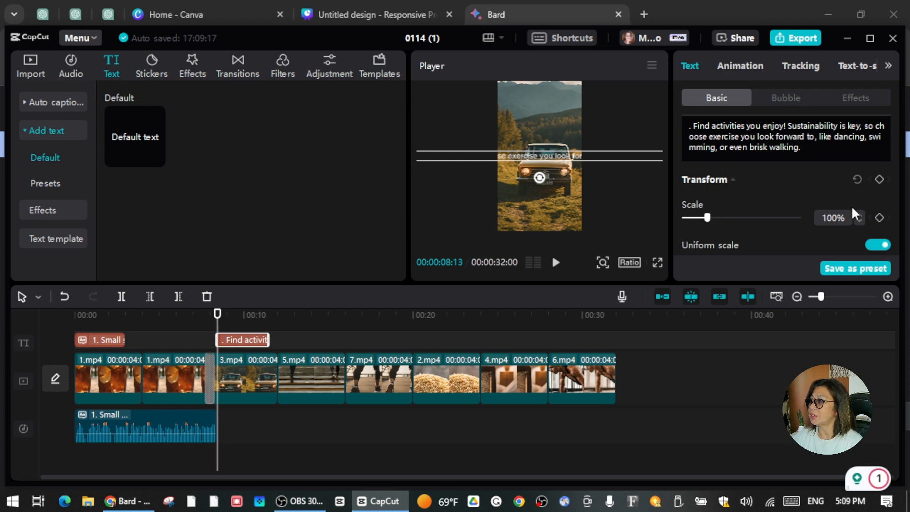
Generate a text-to-speech voiceover of the Physical Fitness fact with the Charming Female voice
{"action": "left_click", "coordinate": [858, 65]}
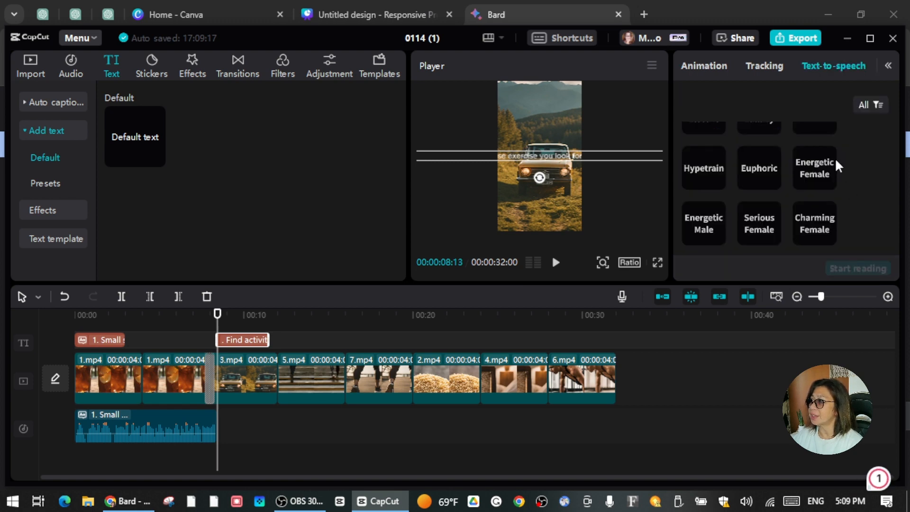
{"action": "left_click", "coordinate": [814, 227]}
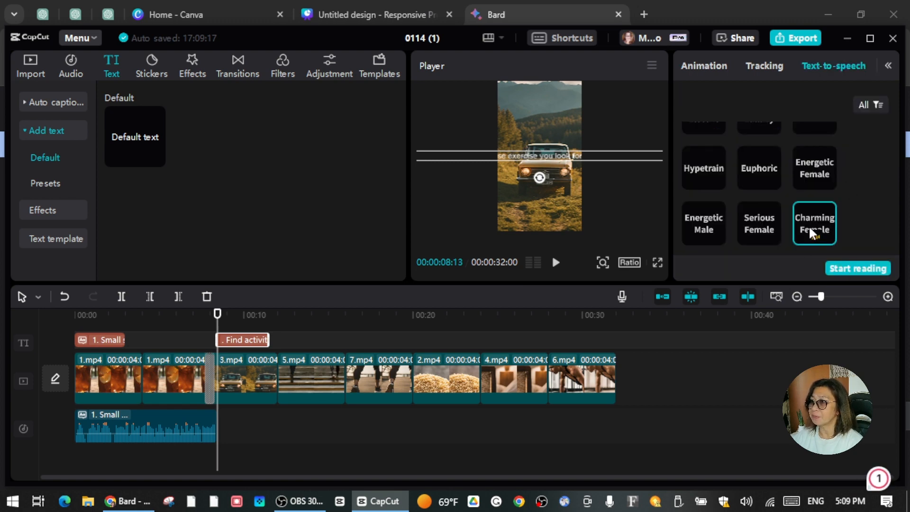
{"action": "left_click", "coordinate": [845, 270]}
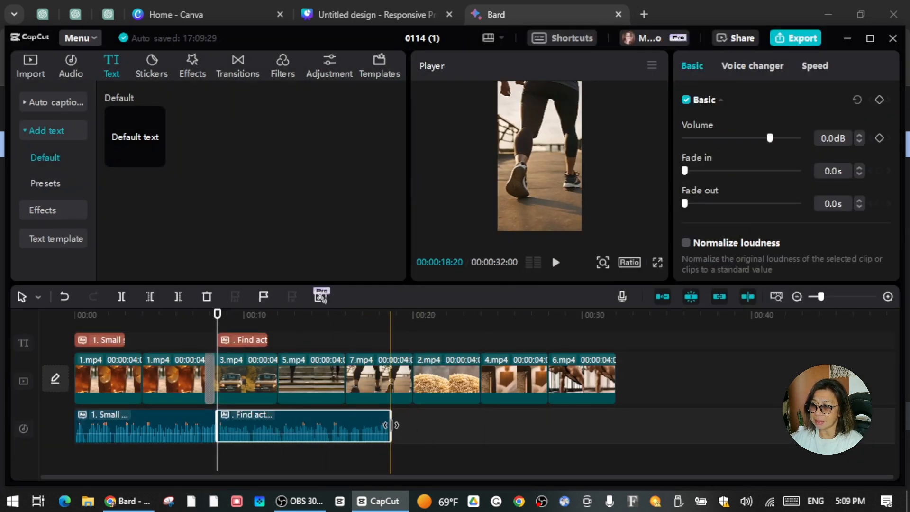
Copy the 3.mp4 clip and place two duplicates directly after it on the main track to cover the second voiceover
{"action": "left_click", "coordinate": [265, 374]}
{"action": "right_click", "coordinate": [266, 373]}
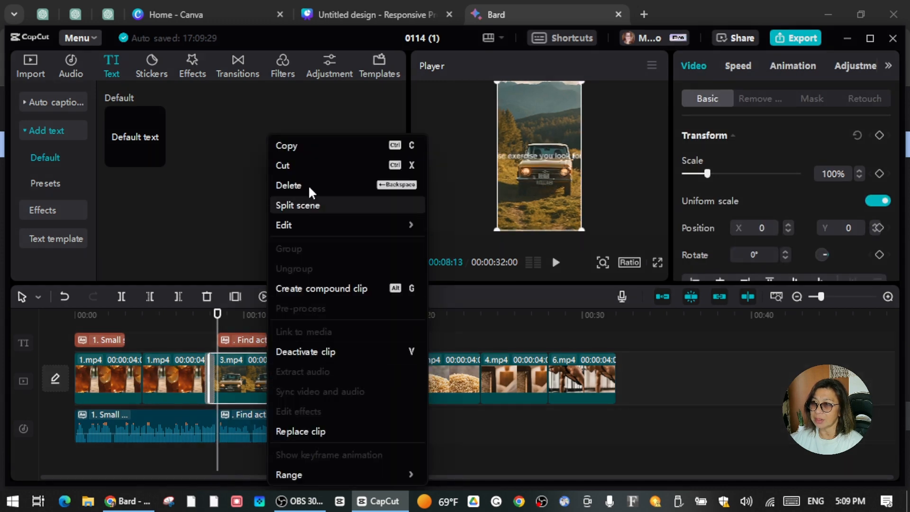
{"action": "left_click", "coordinate": [300, 143]}
{"action": "left_click_drag", "start_coordinate": [217, 315], "coordinate": [279, 331]}
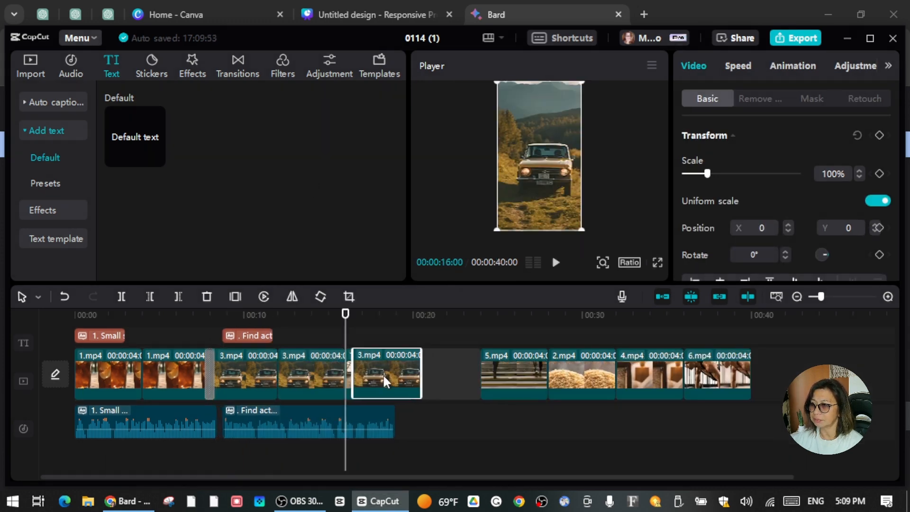
{"action": "mouse_move", "coordinate": [383, 375]}
{"action": "left_mouse_down"}
{"action": "mouse_move", "coordinate": [415, 375]}
{"action": "mouse_move", "coordinate": [374, 377]}
{"action": "mouse_move", "coordinate": [398, 369]}
{"action": "mouse_move", "coordinate": [391, 369]}
{"action": "left_mouse_up"}
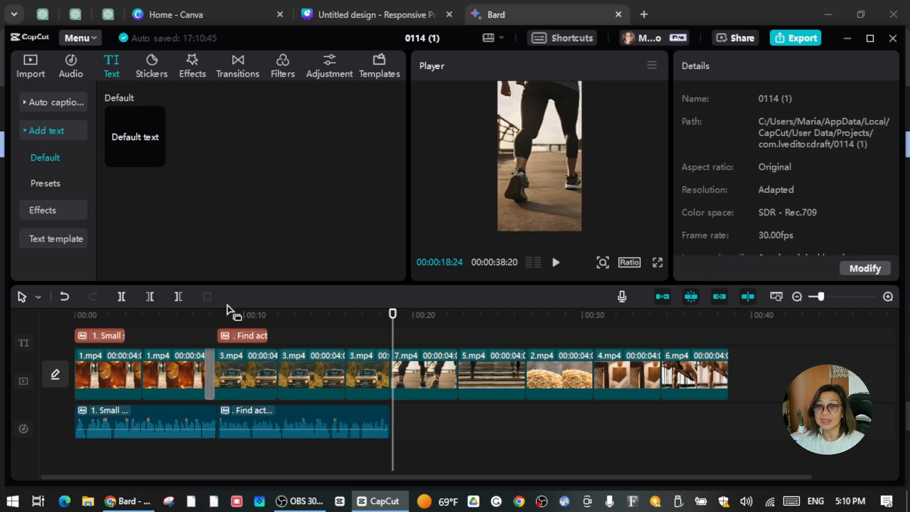
Switch to Bard to review the remaining facts and return to CapCut
{"action": "left_click", "coordinate": [504, 13]}
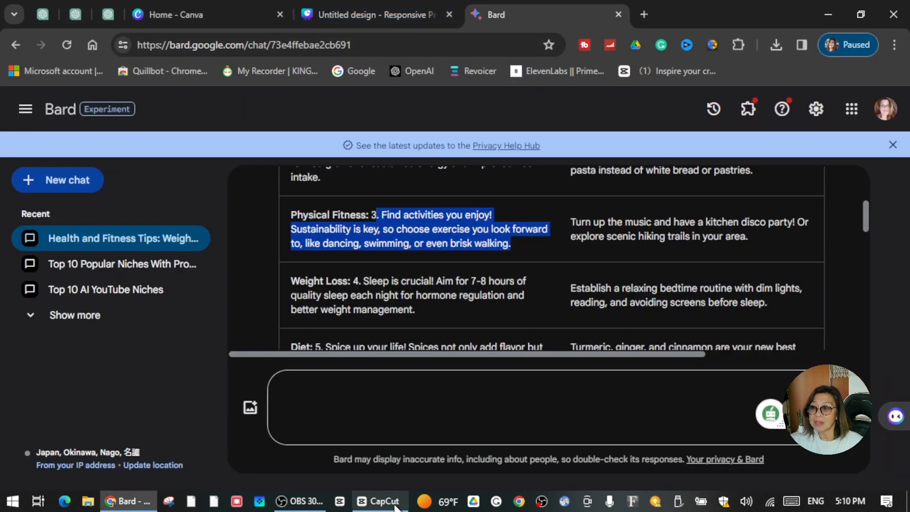
{"action": "left_click", "coordinate": [395, 507]}
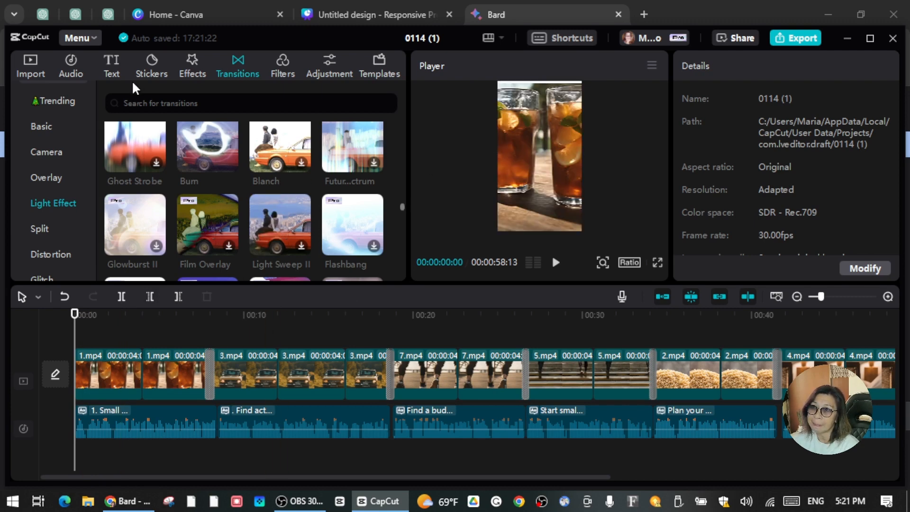
Add a default text clip at the start of the timeline and replace its wording with "Facts for Health and Fitness"
{"action": "left_click", "coordinate": [119, 70]}
{"action": "left_click", "coordinate": [155, 158]}
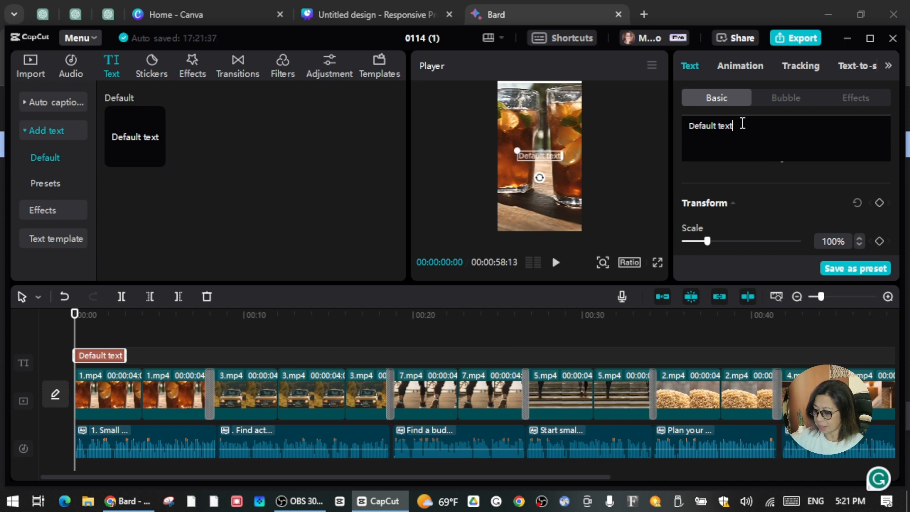
{"action": "key", "text": "BackSpace"}
{"action": "key", "text": "BackSpace"}
{"action": "key", "text": "BackSpace"}
{"action": "key", "text": "BackSpace"}
{"action": "key", "text": "BackSpace"}
{"action": "key", "text": "BackSpace"}
{"action": "key", "text": "BackSpace"}
{"action": "key", "text": "BackSpace"}
{"action": "key", "text": "BackSpace"}
{"action": "key", "text": "BackSpace"}
{"action": "key", "text": "BackSpace"}
{"action": "key", "text": "BackSpace"}
{"action": "type", "text": "Facts "}
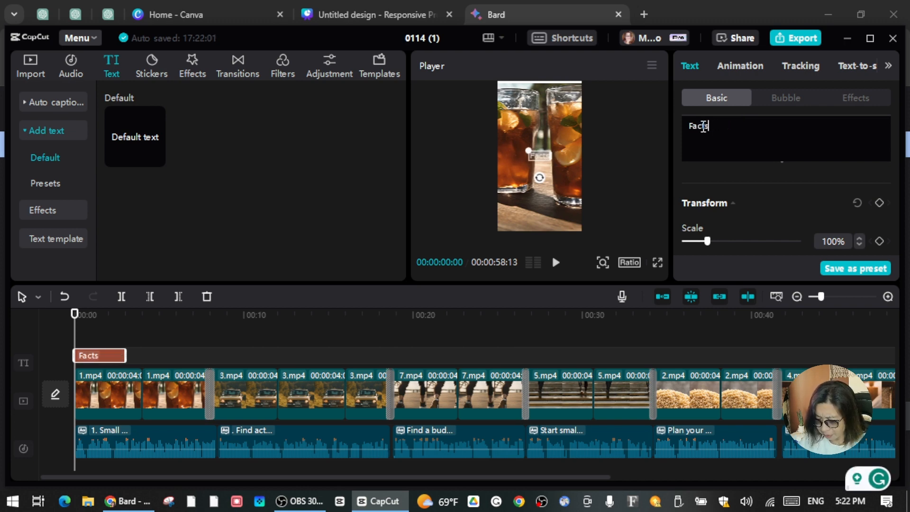
{"action": "type", "text": "for Health "}
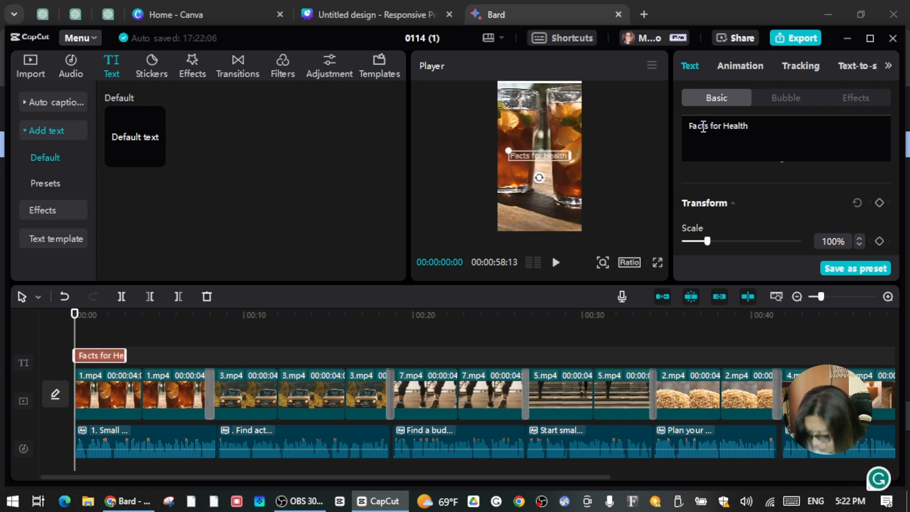
{"action": "type", "text": "and Fitne"}
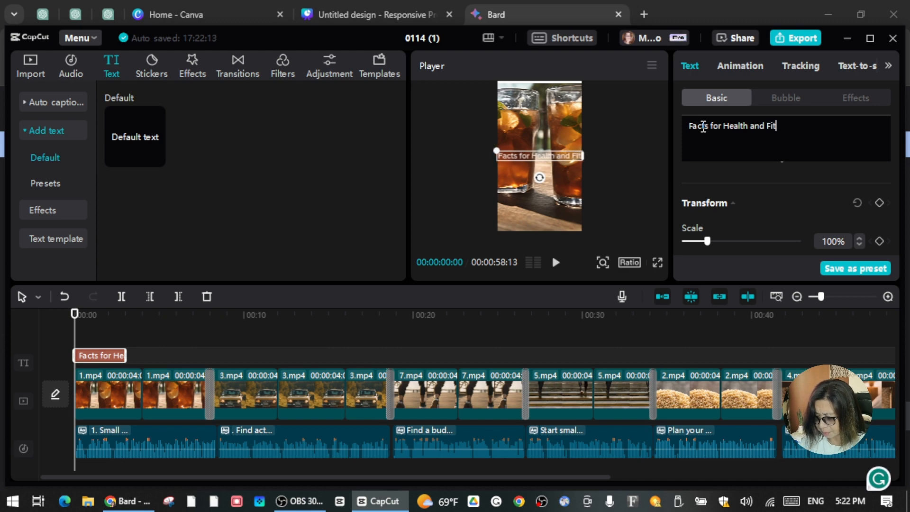
{"action": "type", "text": "ss"}
Try several preset styles on the title text, including the yellow one and the white one with a red outline
{"action": "left_click", "coordinate": [801, 194]}
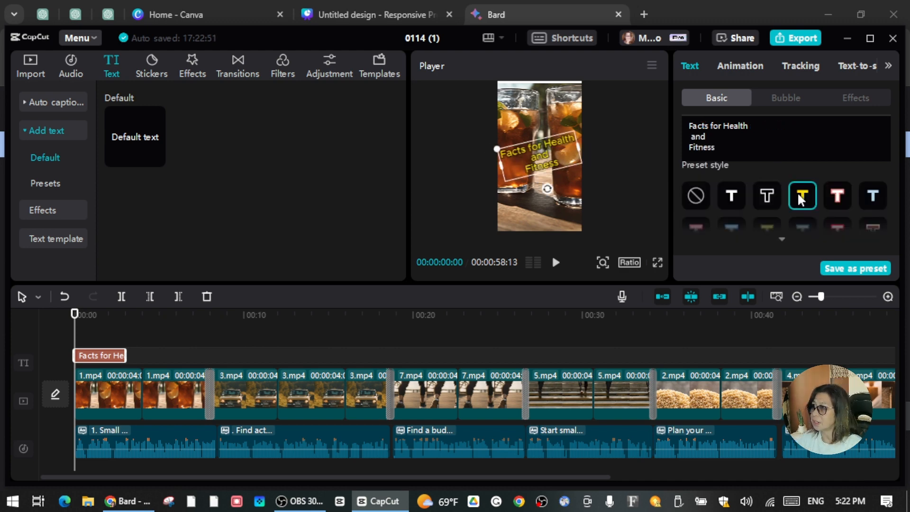
{"action": "left_click", "coordinate": [837, 200]}
{"action": "scroll", "coordinate": [837, 195], "scroll_direction": "down", "scroll_amount": 2}
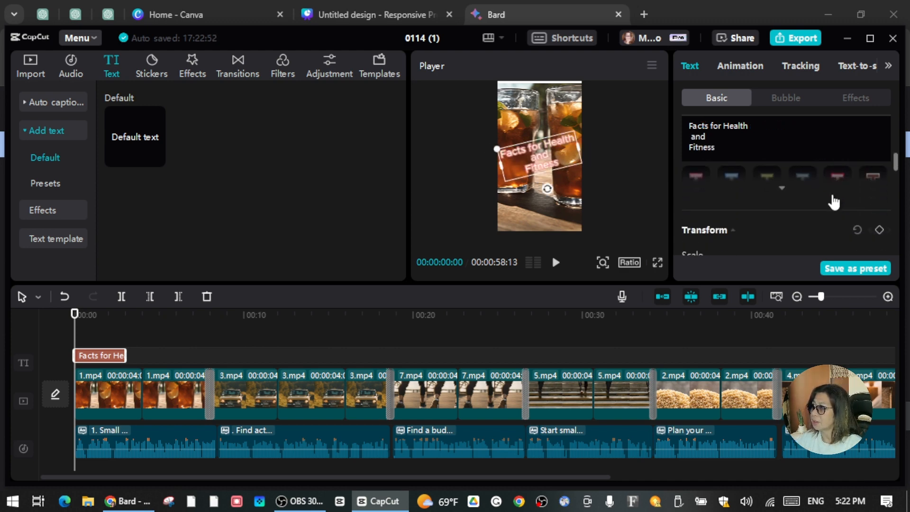
{"action": "left_click", "coordinate": [785, 187]}
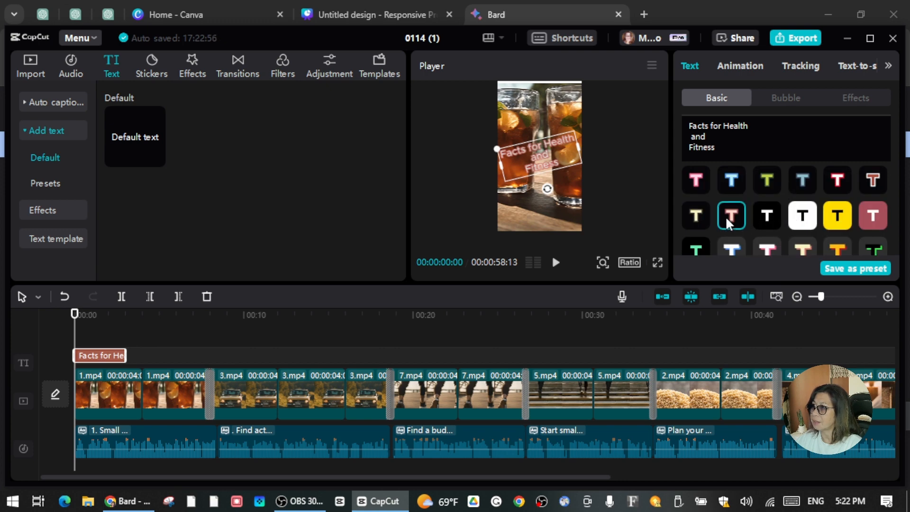
{"action": "left_click", "coordinate": [759, 217]}
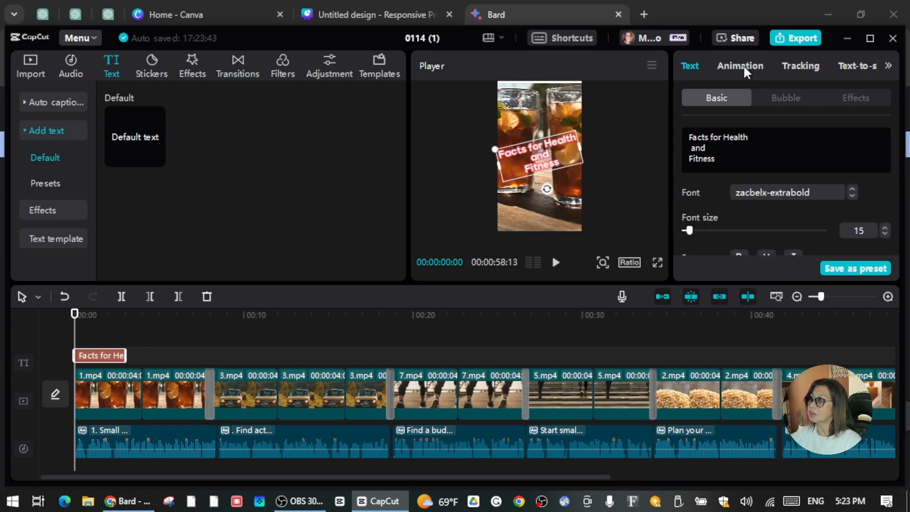
Open the entrance animation options for the "Facts for Health and Fitness" title
{"action": "left_click", "coordinate": [744, 67]}
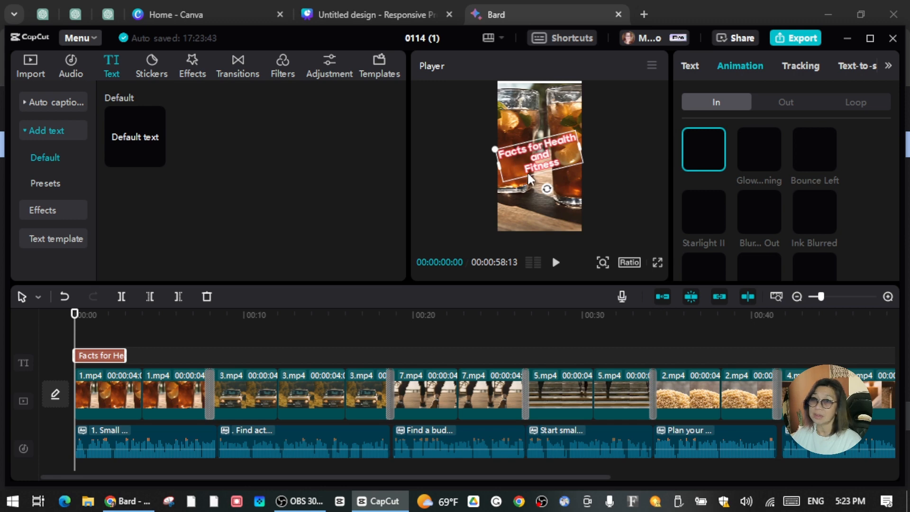